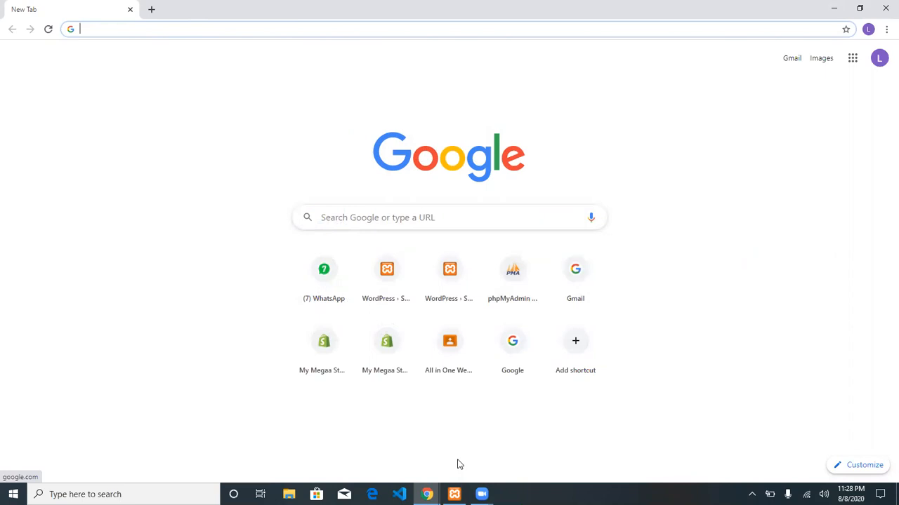
# Start the MySQL server from the XAMPP Control Panel.
pyautogui.click(453, 494)
pyautogui.click(207, 79)
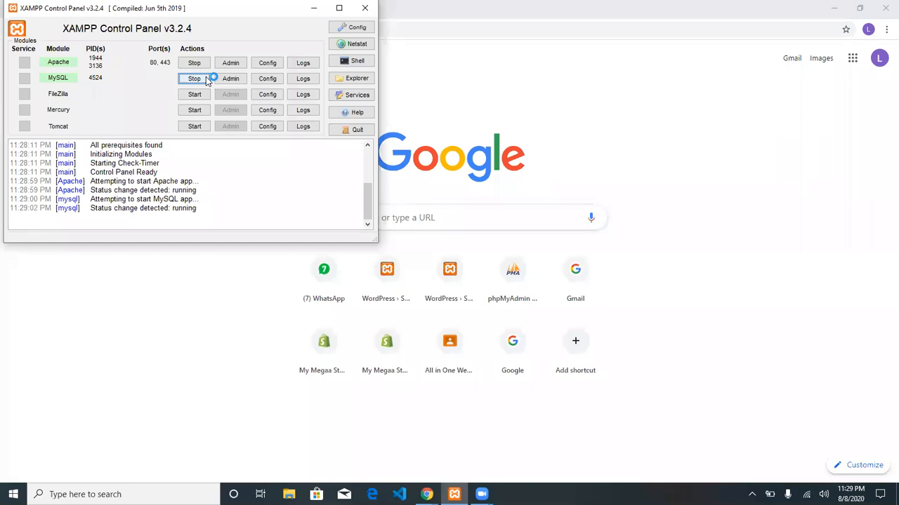
# Close XAMPP and open phpMyAdmin from Chrome's shortcut tile.
pyautogui.click(365, 7)
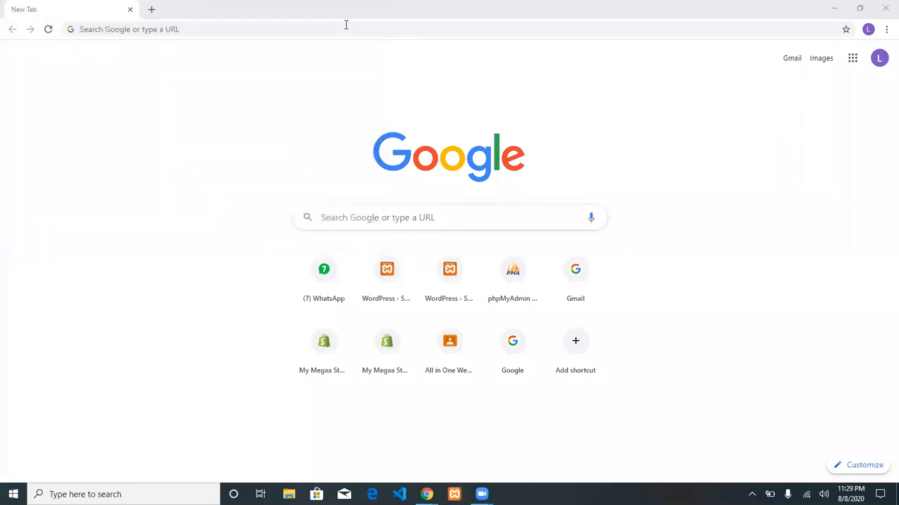
pyautogui.click(344, 26)
pyautogui.write('localhost/wordpress')
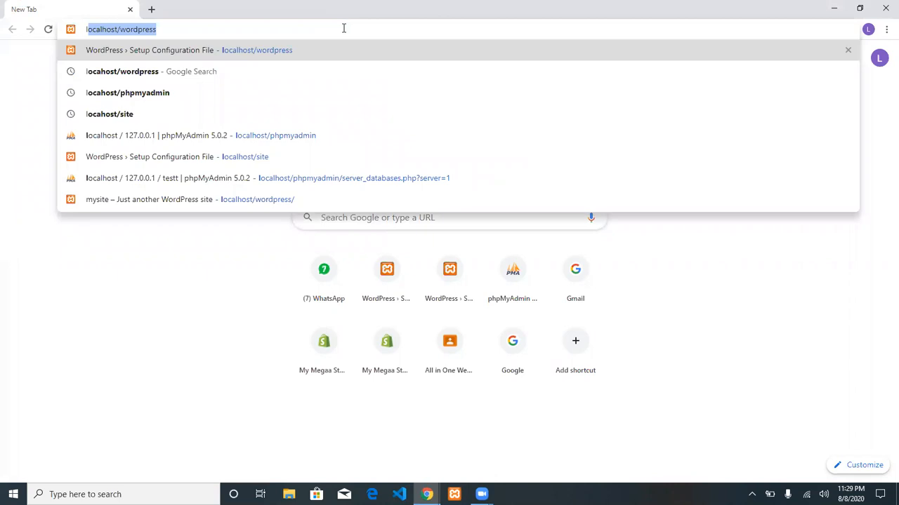
pyautogui.click(527, 293)
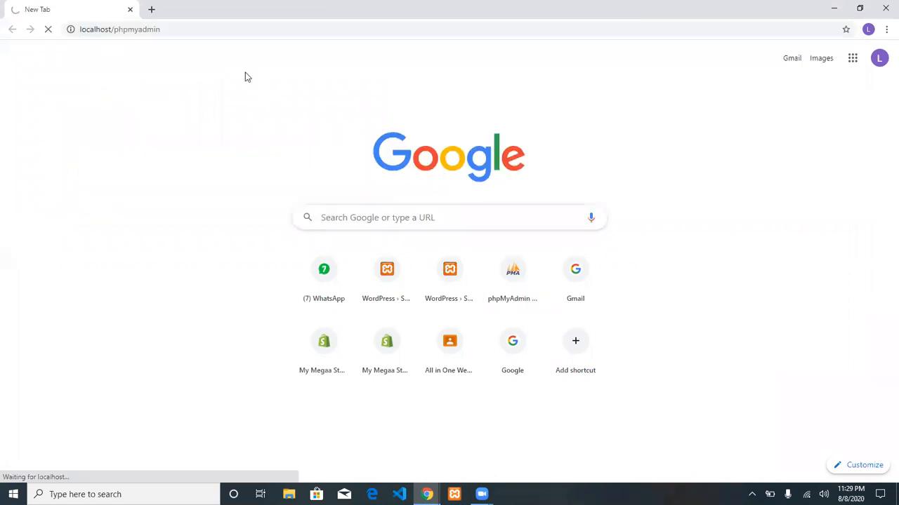
# Load localhost/wordpress in a second tab, then go back to the phpMyAdmin tab.
pyautogui.click(152, 8)
pyautogui.click(162, 34)
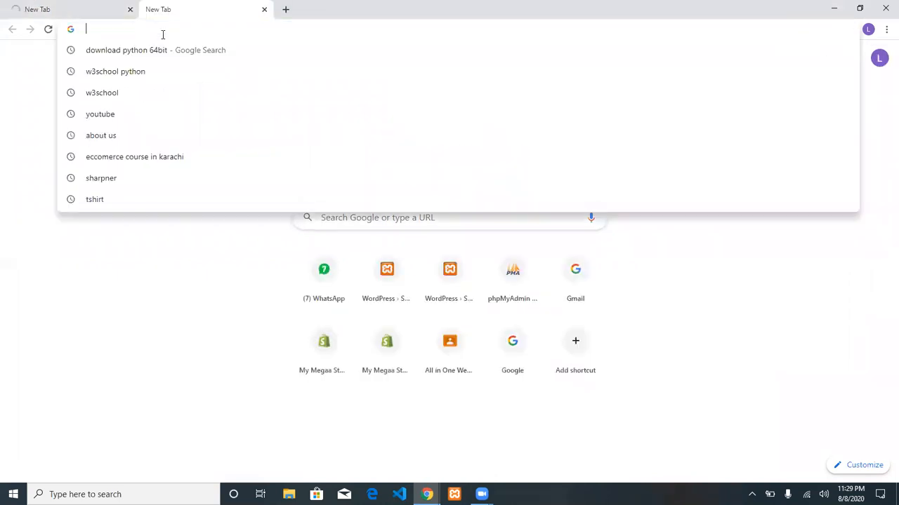
pyautogui.write('locah')
pyautogui.press('BackSpace')
pyautogui.press('BackSpace')
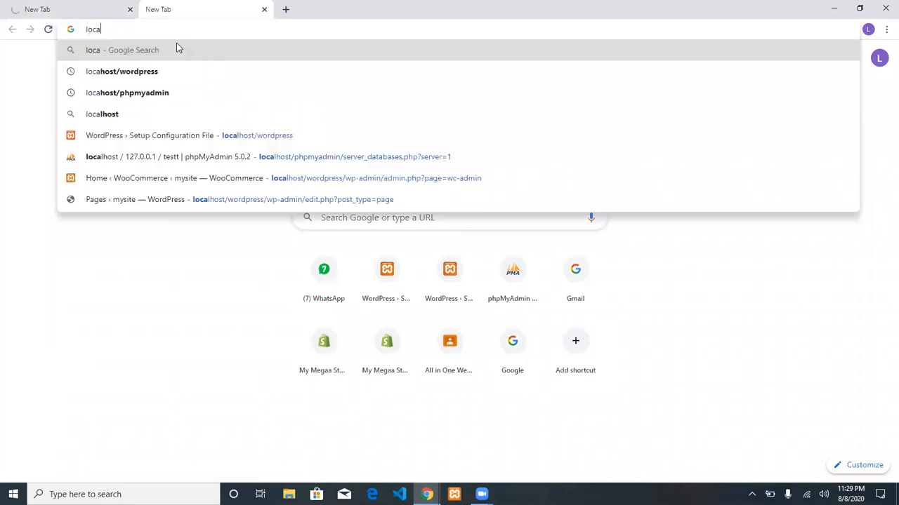
pyautogui.write('lhost')
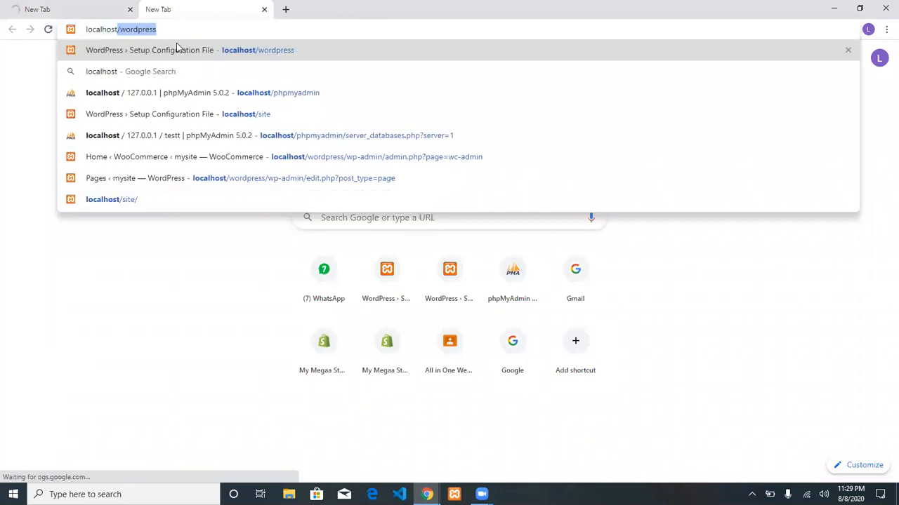
pyautogui.press('End')
pyautogui.press('Return')
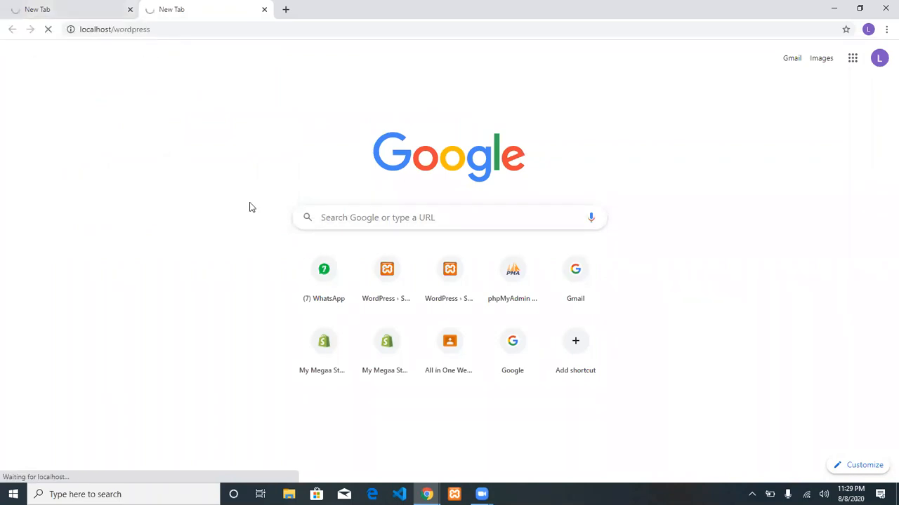
pyautogui.click(72, 9)
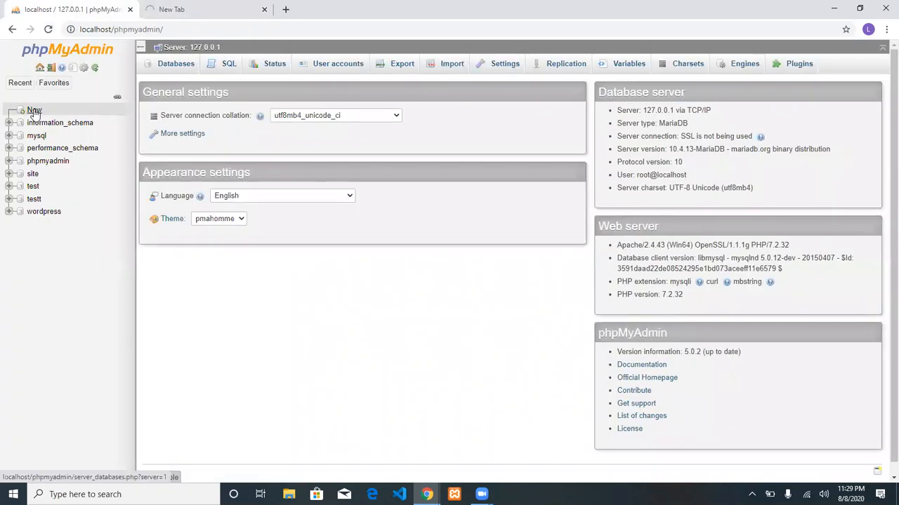
# Create a new utf8mb4_general_ci database for WordPress in phpMyAdmin.
pyautogui.click(34, 111)
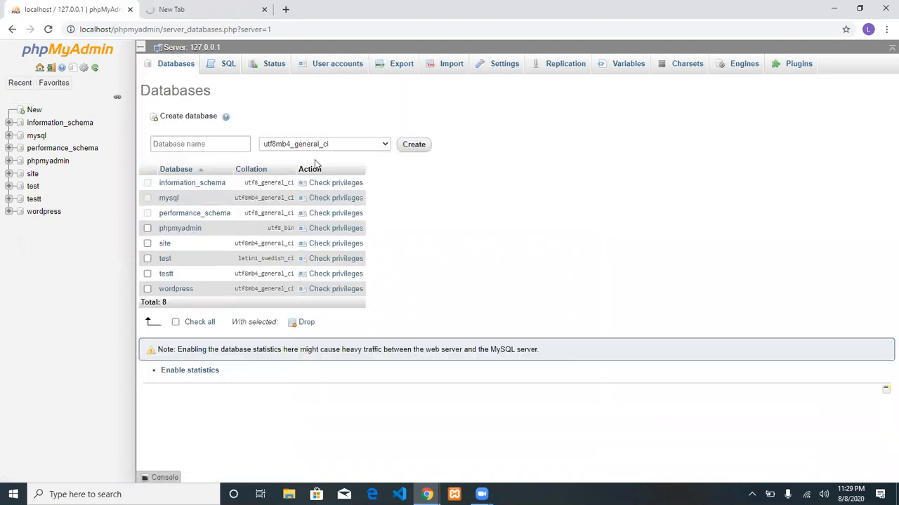
pyautogui.click(220, 145)
pyautogui.write('abdullah')
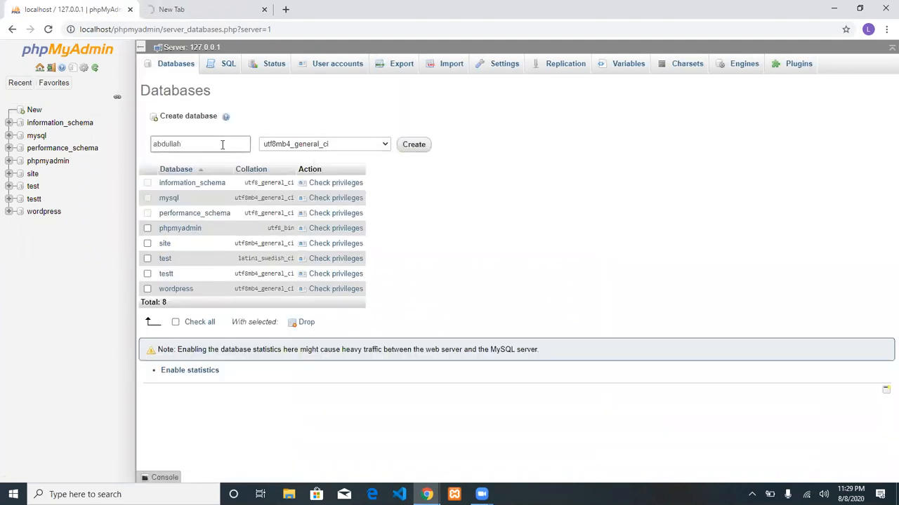
pyautogui.click(417, 149)
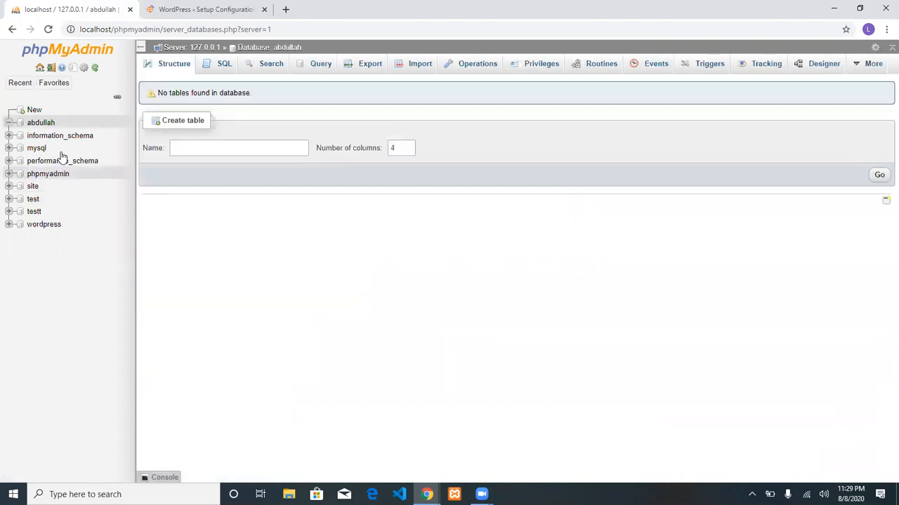
# Keep English (United States) as the WordPress setup language and begin database setup.
pyautogui.click(194, 7)
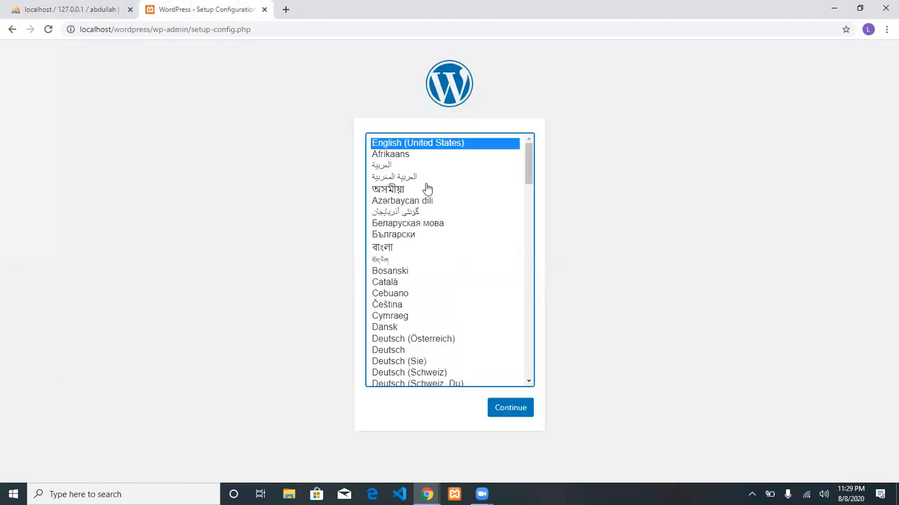
pyautogui.click(504, 413)
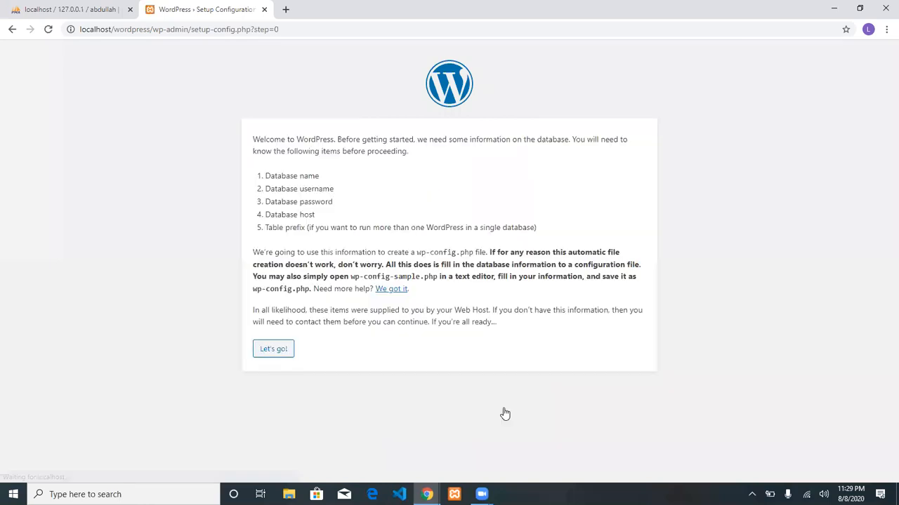
pyautogui.click(273, 349)
# Enter the new database name, user root and an empty password, then run the installation.
pyautogui.moveTo(413, 164); pyautogui.dragTo(262, 173)
pyautogui.write('abdullah')
pyautogui.press('Tab')
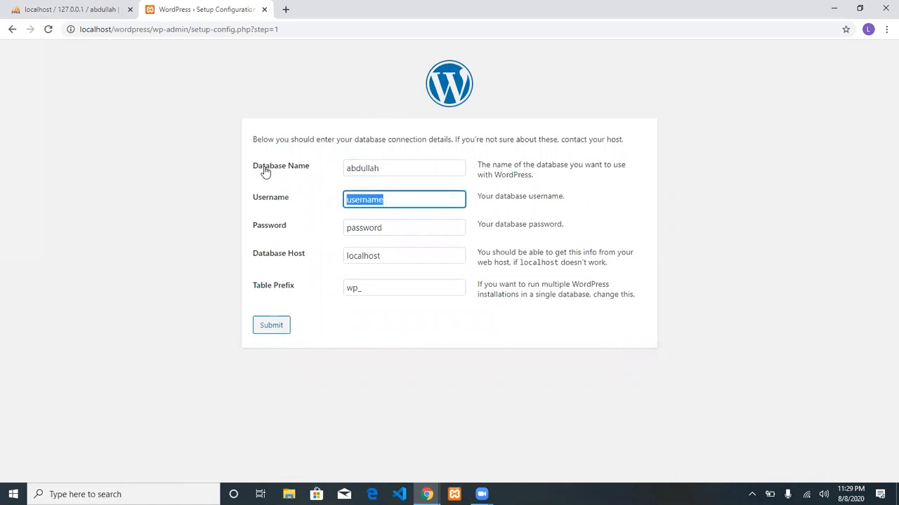
pyautogui.write('root')
pyautogui.press('Tab')
pyautogui.press('BackSpace')
pyautogui.press('Tab')
pyautogui.press('Tab')
pyautogui.press('Tab')
pyautogui.press('Return')
pyautogui.click(274, 178)
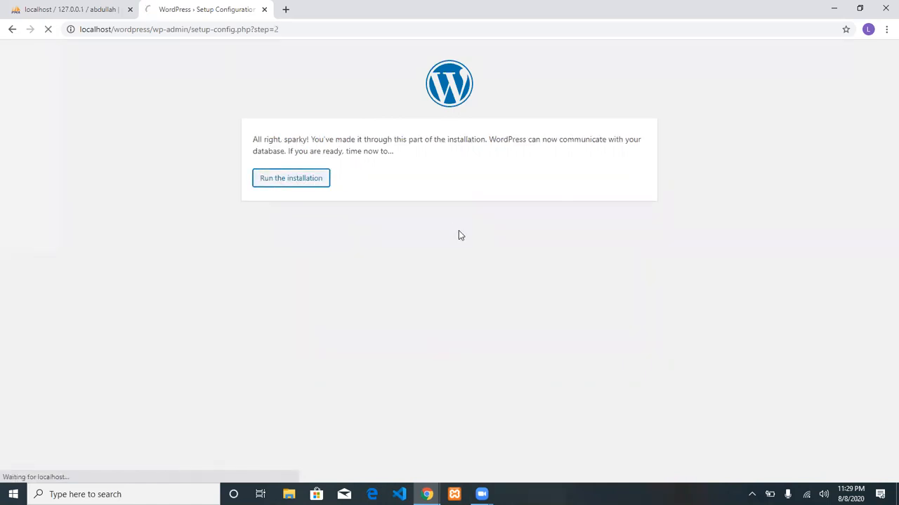
# Enter site title mysite, admin username admin and a weak password, confirming its use.
pyautogui.click(401, 271)
pyautogui.write('mysite')
pyautogui.press('Tab')
pyautogui.write('admin')
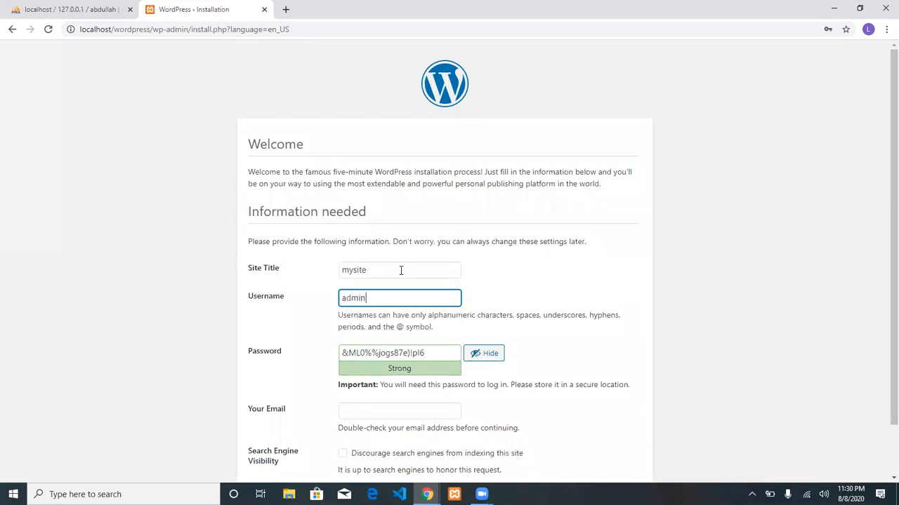
pyautogui.press('Tab')
pyautogui.write('admin123')
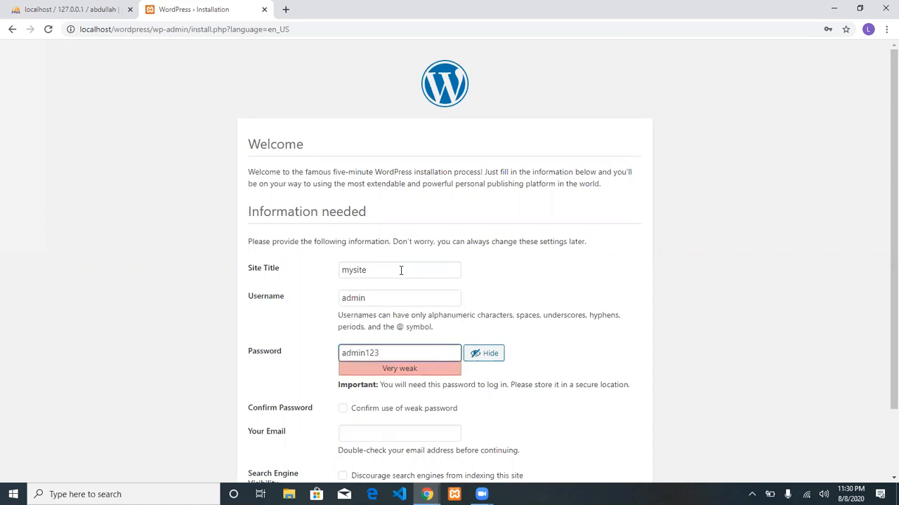
pyautogui.hotkey('ctrl', 'a')
pyautogui.click(342, 408)
pyautogui.scroll(-2, 479, 383)
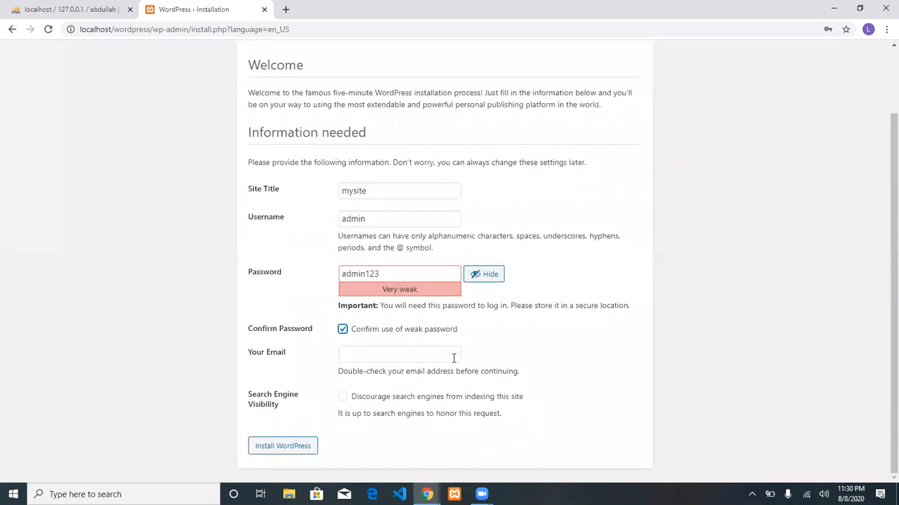
# Fill in the admin e-mail, install WordPress, and dismiss Chrome's password-breach warning.
pyautogui.click(421, 353)
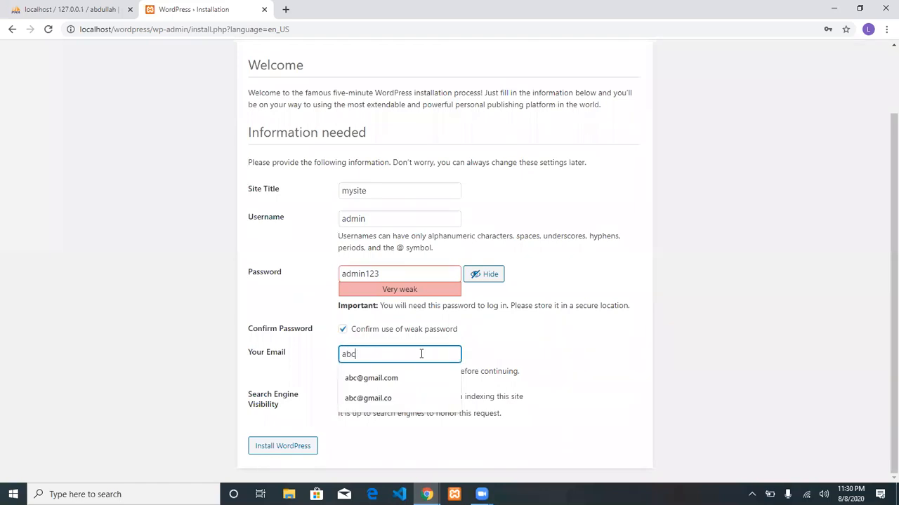
pyautogui.press('Tab')
pyautogui.press('Tab')
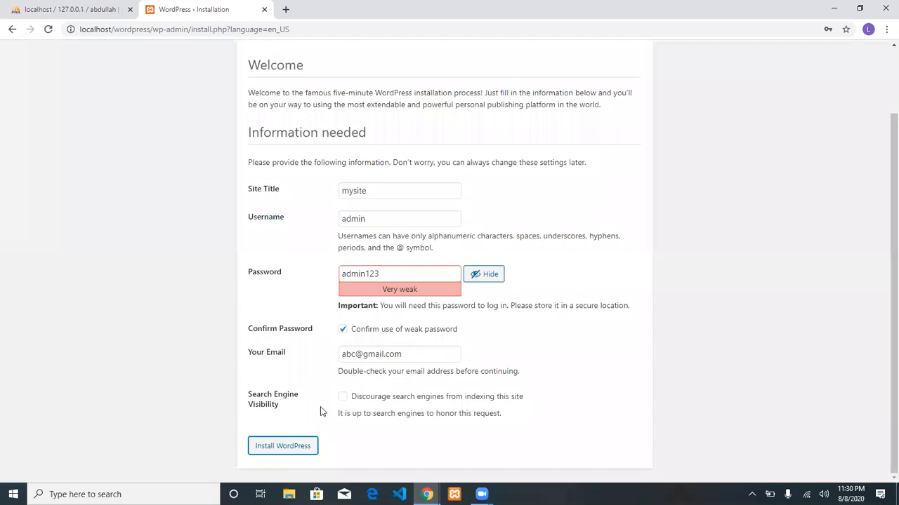
pyautogui.click(297, 447)
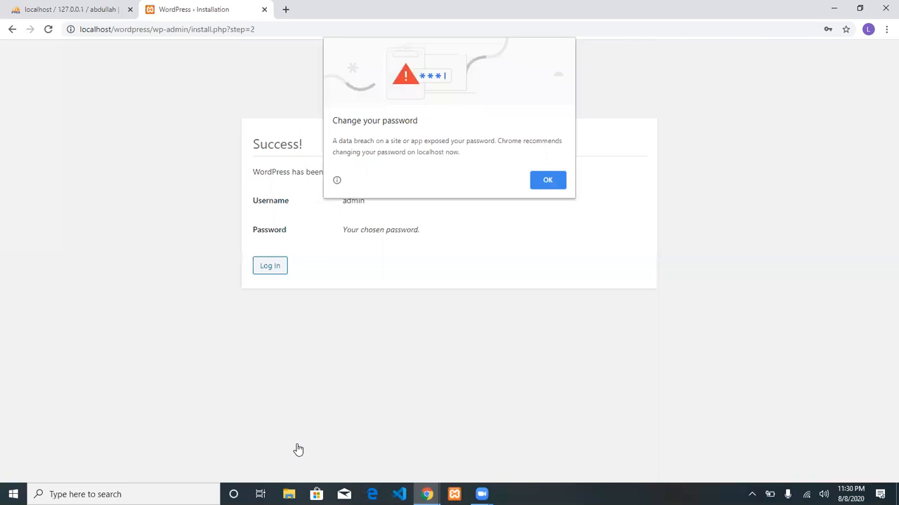
pyautogui.click(546, 180)
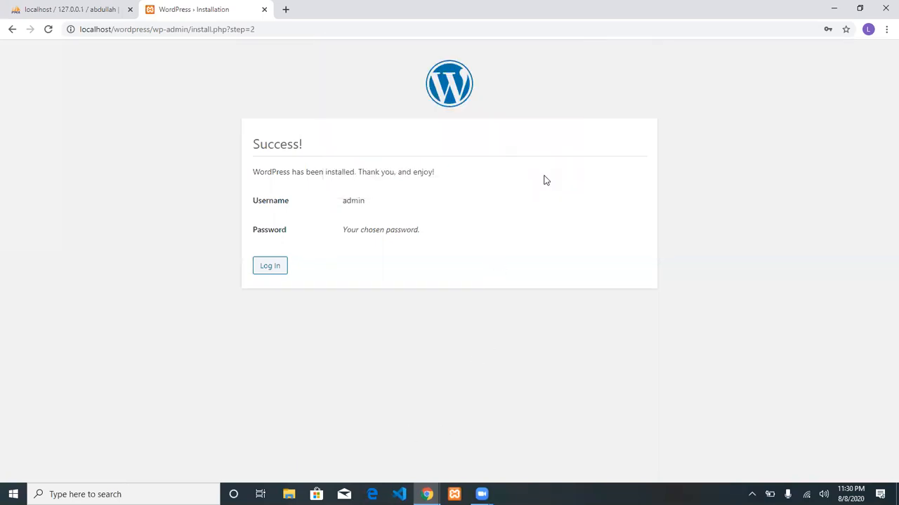
# Log in to the dashboard as admin and dismiss Chrome's password-breach warning.
pyautogui.click(266, 268)
pyautogui.write('admin')
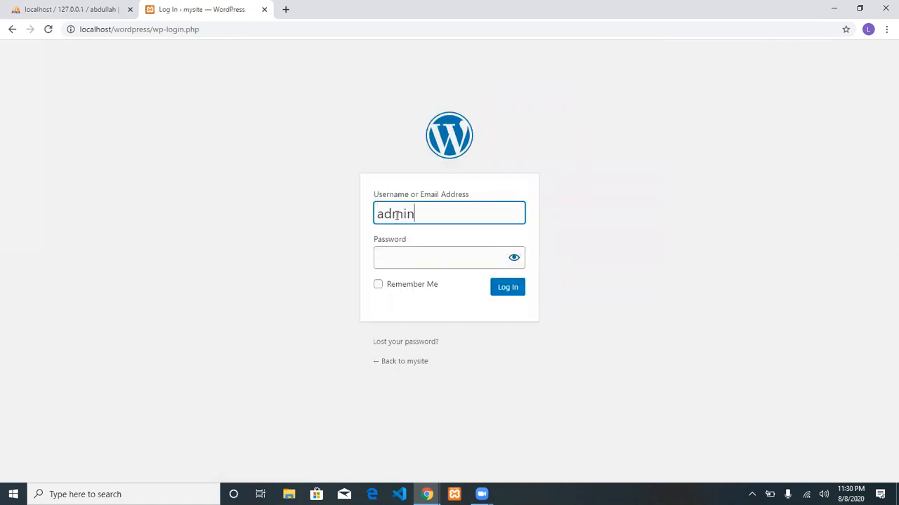
pyautogui.press('Tab')
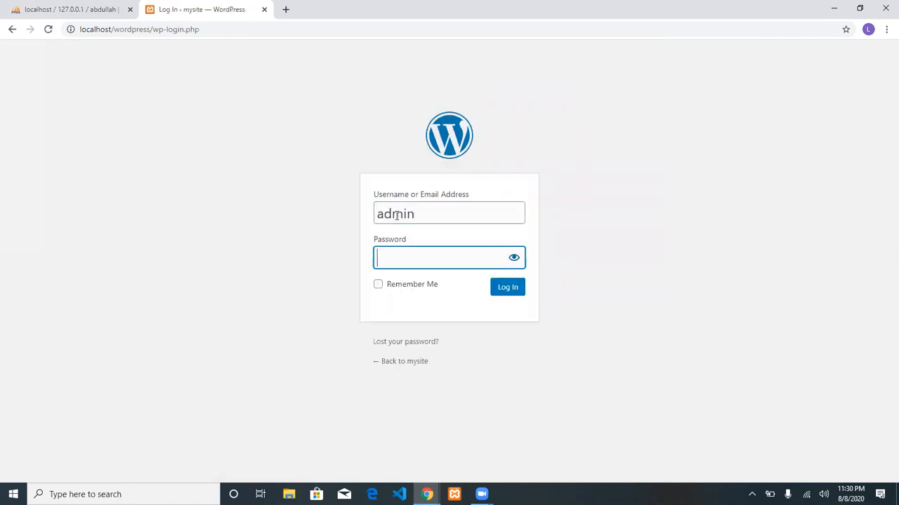
pyautogui.write('********')
pyautogui.press('Return')
pyautogui.click(508, 295)
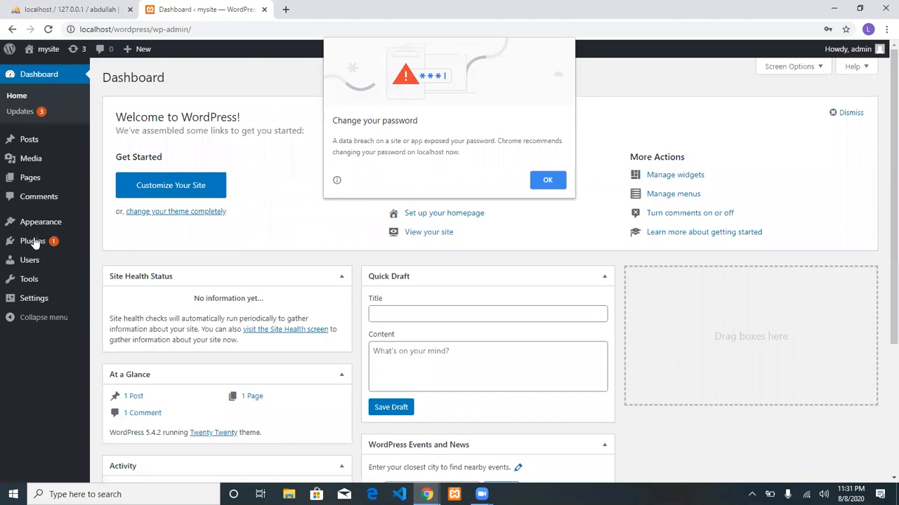
pyautogui.click(553, 181)
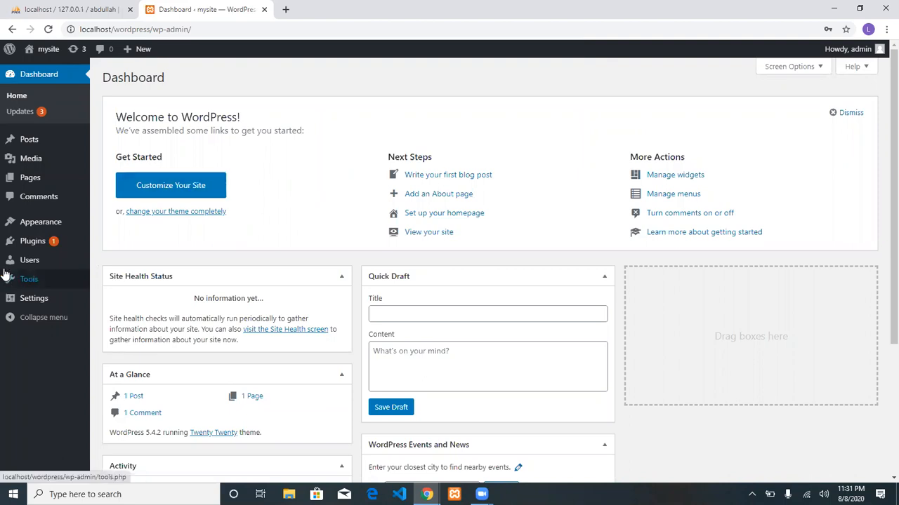
# Search the plugin directory for 'elementor' and install Elementor Page Builder.
pyautogui.click(77, 246)
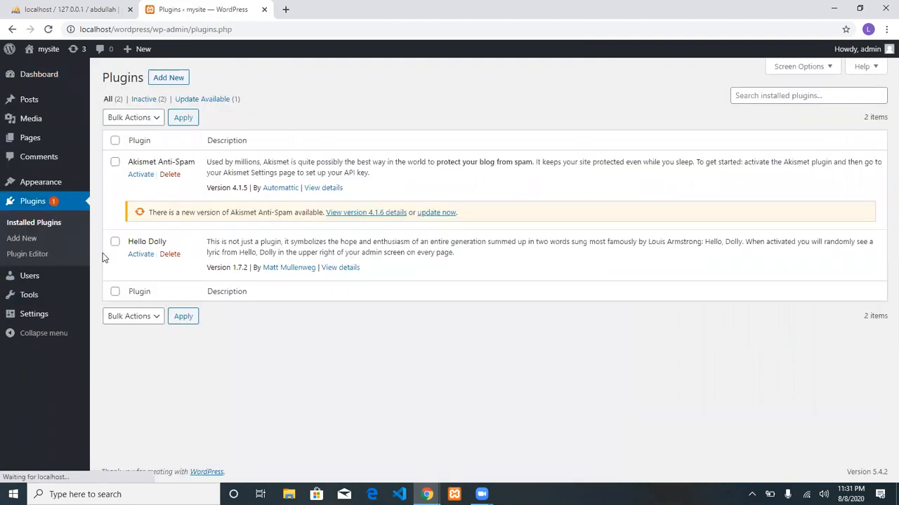
pyautogui.click(177, 81)
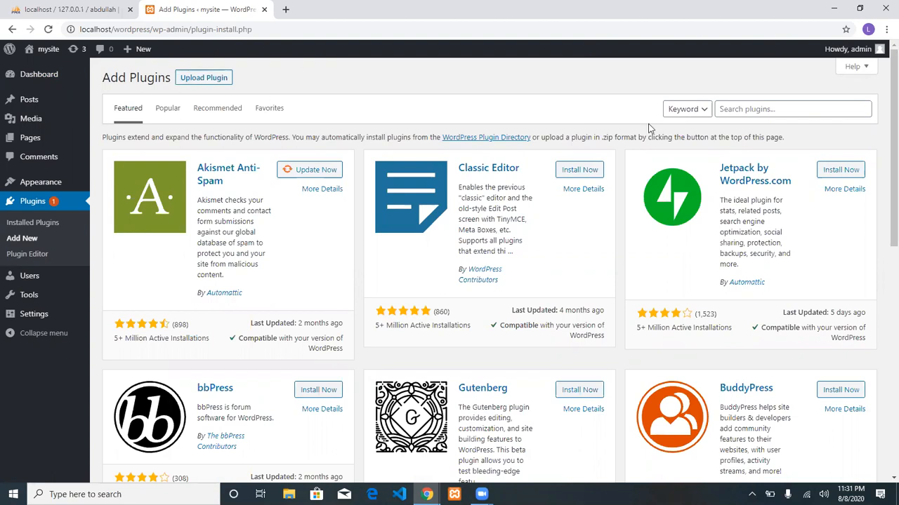
pyautogui.click(756, 107)
pyautogui.write('ele')
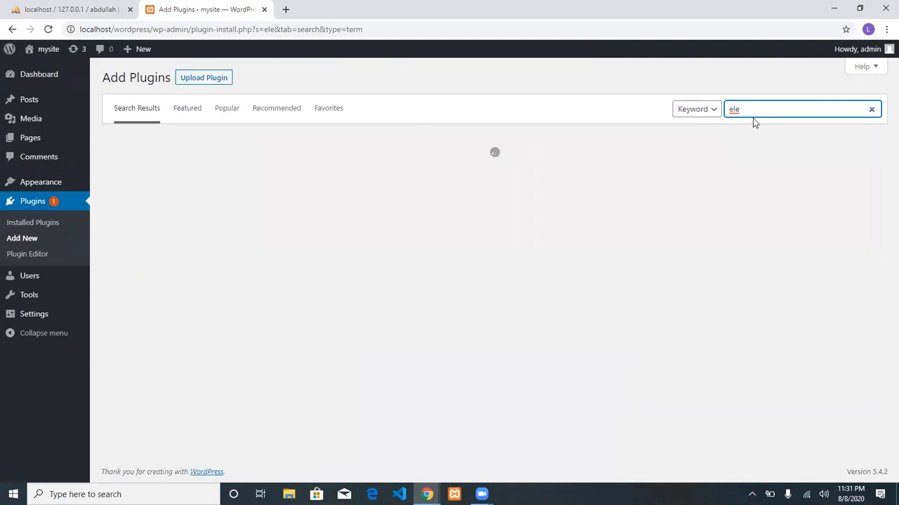
pyautogui.click(750, 132)
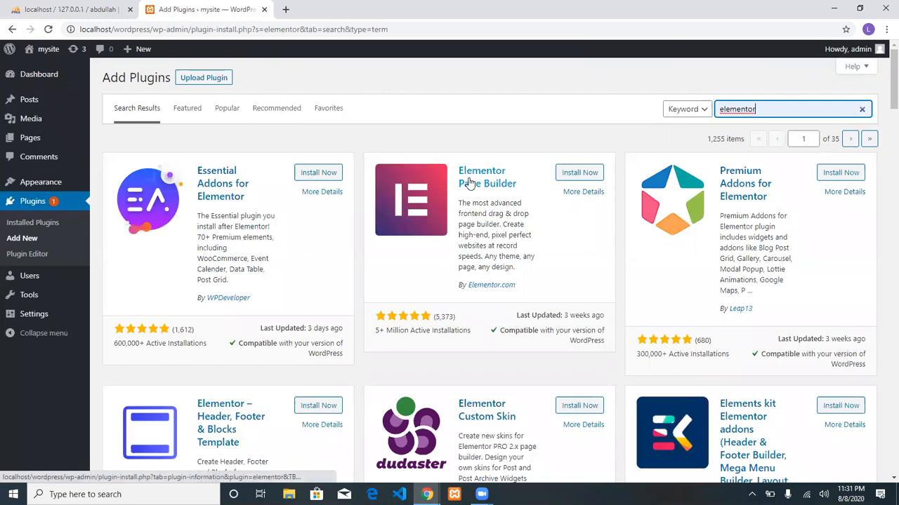
pyautogui.click(574, 174)
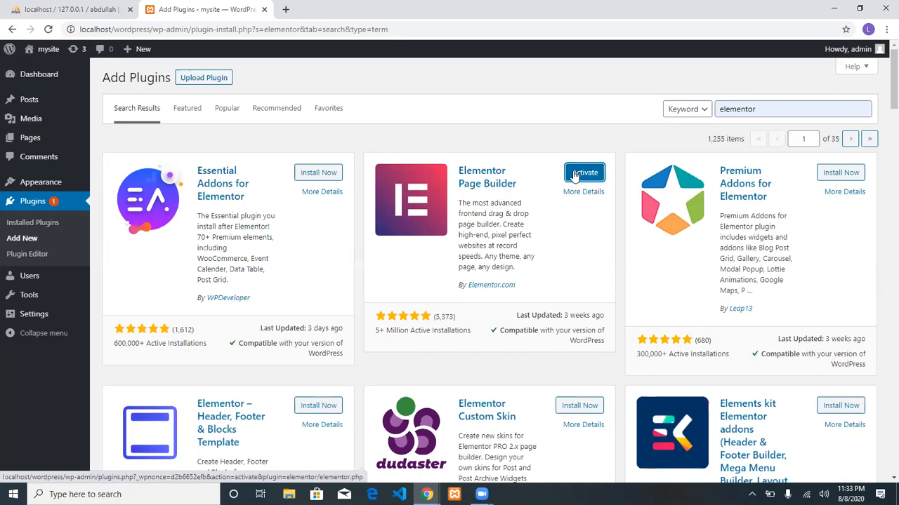
# Activate the freshly installed Elementor Page Builder plugin.
pyautogui.click(575, 176)
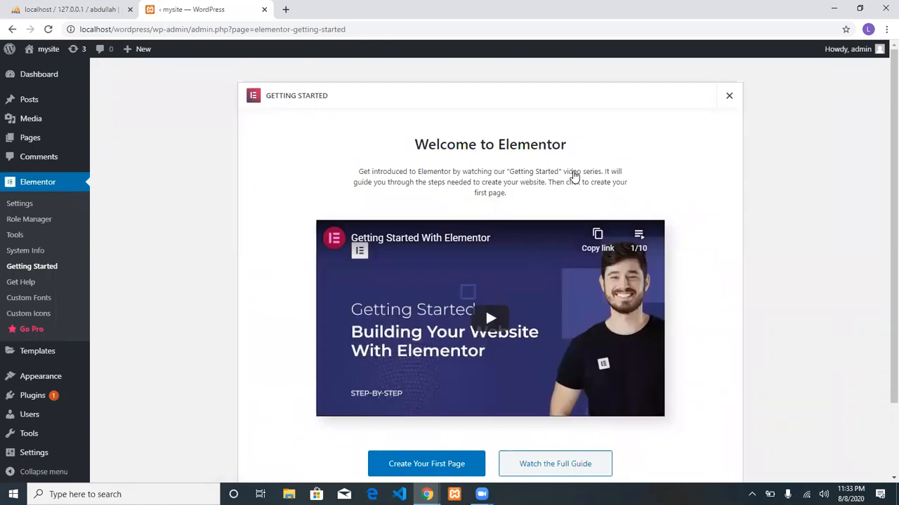
# Go from Elementor's welcome page back to Plugins > Add New.
pyautogui.moveTo(29, 384)
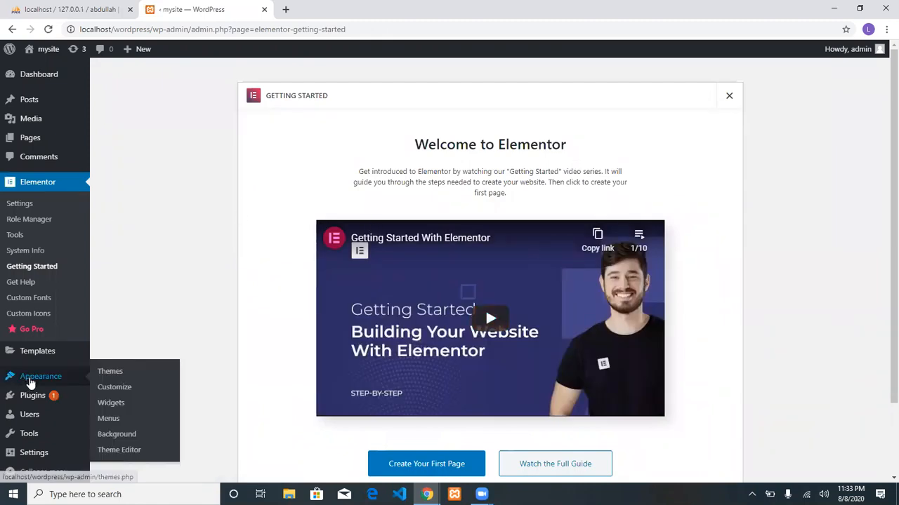
pyautogui.click(104, 413)
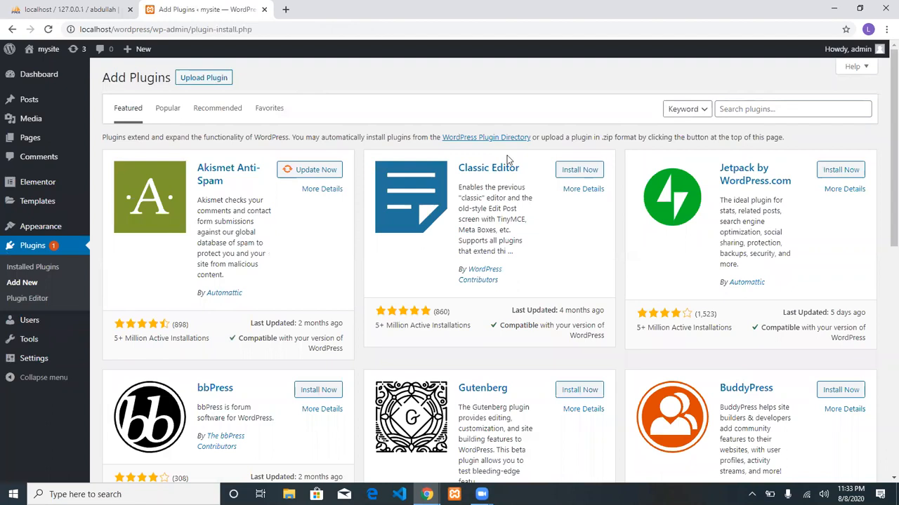
# Search the plugin directory for 'woocommerce' and install the WooCommerce plugin.
pyautogui.click(732, 106)
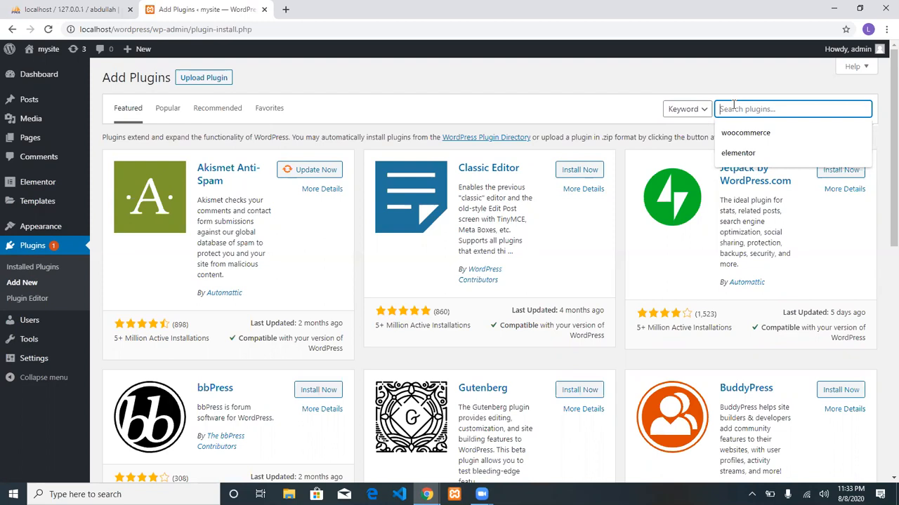
pyautogui.write('wooc')
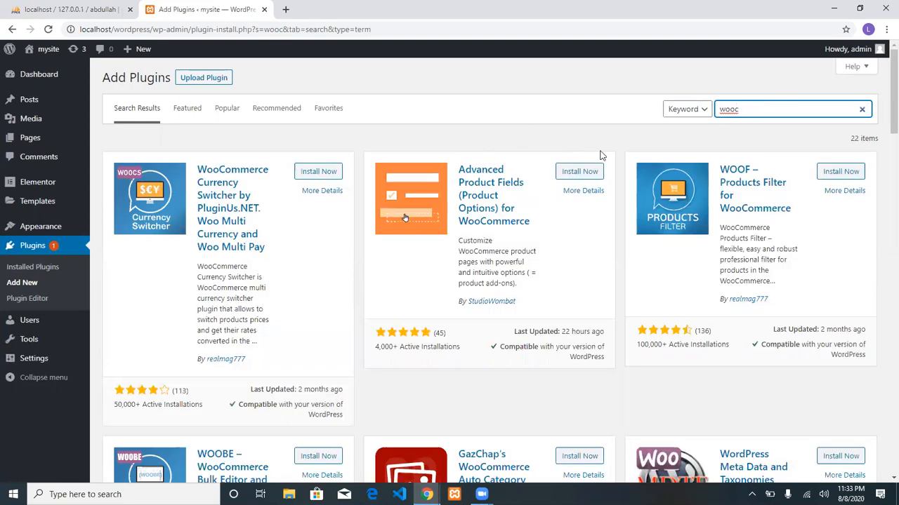
pyautogui.write('om')
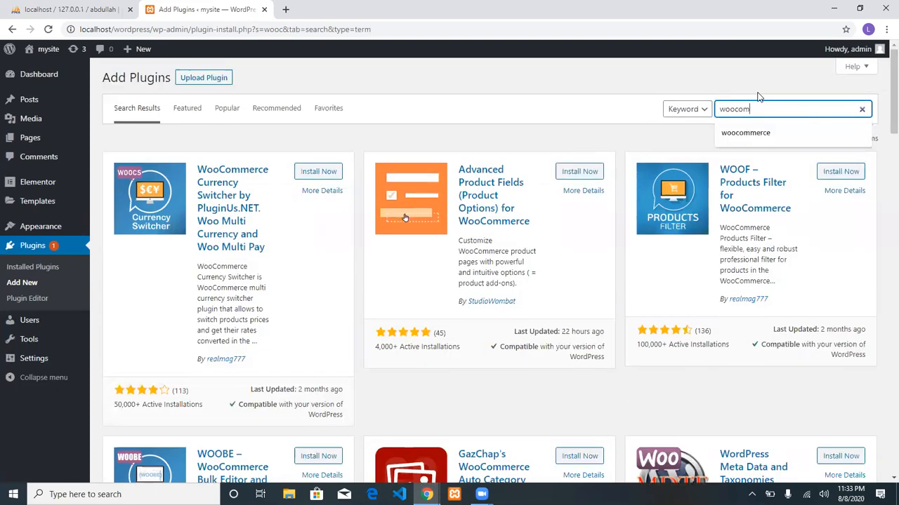
pyautogui.write('merce')
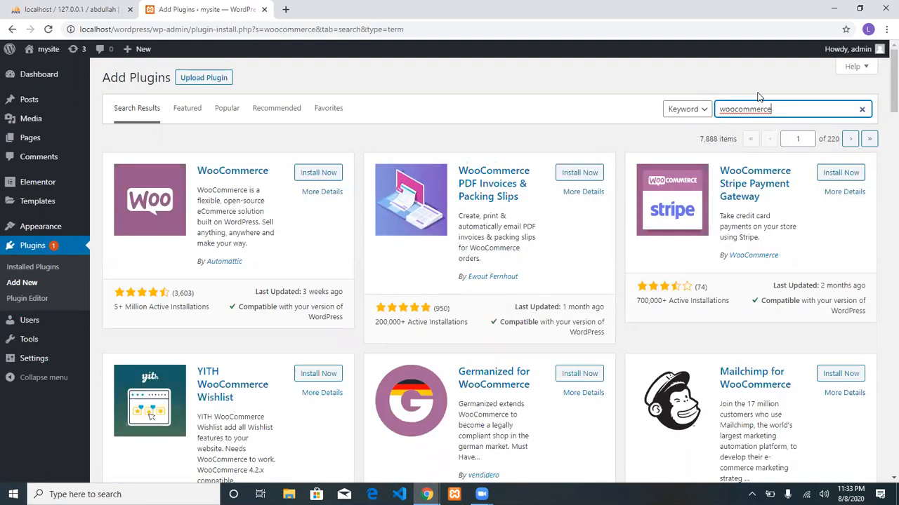
pyautogui.click(319, 177)
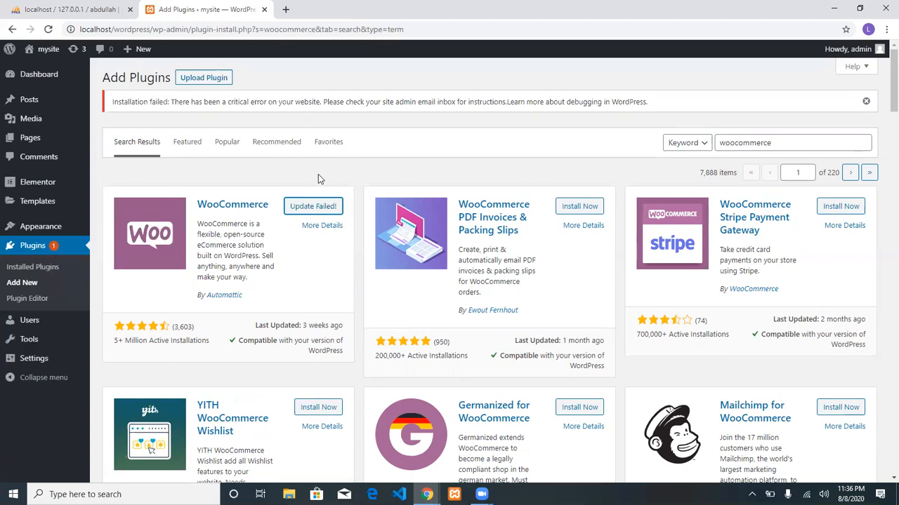
# Rerun the failed WooCommerce 4.3.1 installation from its plugin card.
pyautogui.click(313, 205)
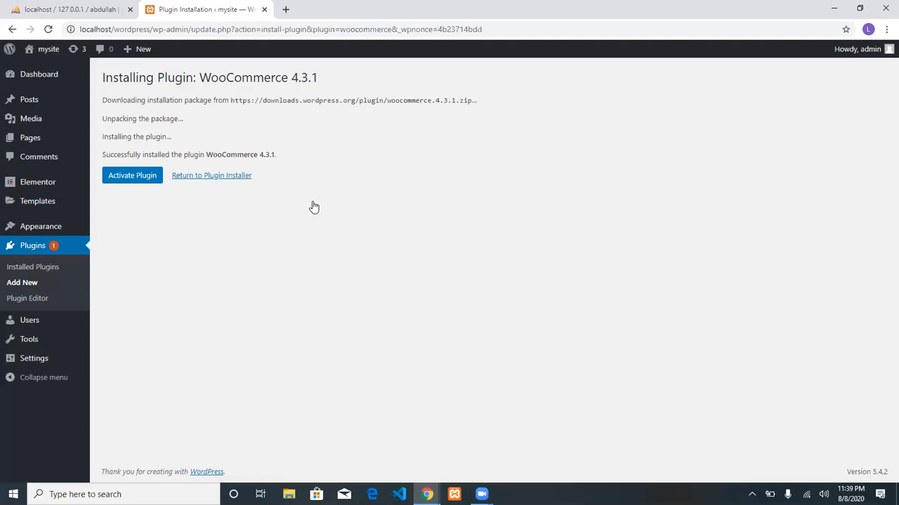
# Activate the freshly installed WooCommerce 4.3.1 plugin.
pyautogui.click(134, 177)
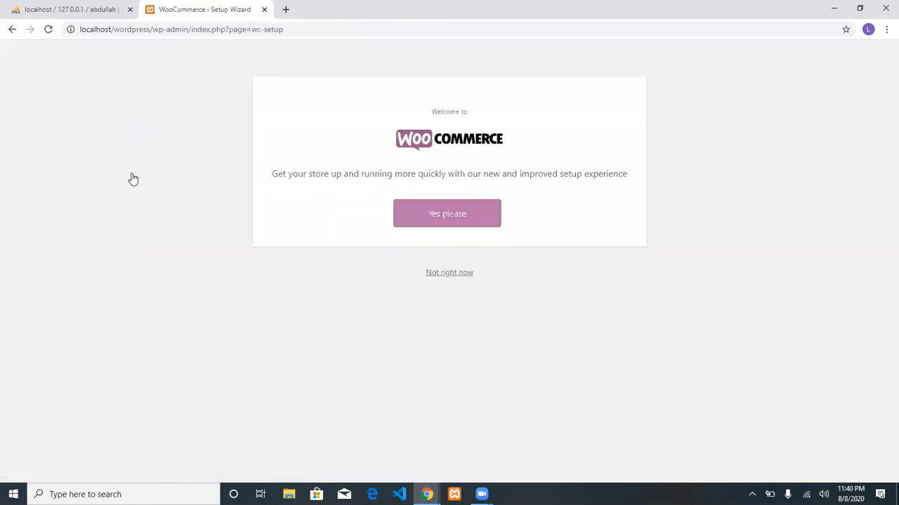
# Choose 'Yes please' to launch the WooCommerce setup wizard's Store Details step.
pyautogui.click(456, 213)
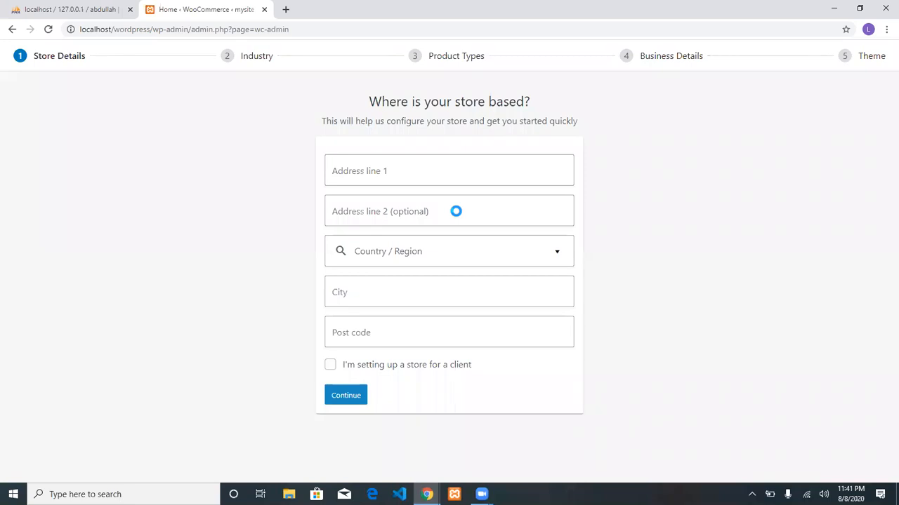
# Enter the store's street address as line 1 and pick Pakistan — Sindh as region.
pyautogui.click(439, 168)
pyautogui.write('Sa')
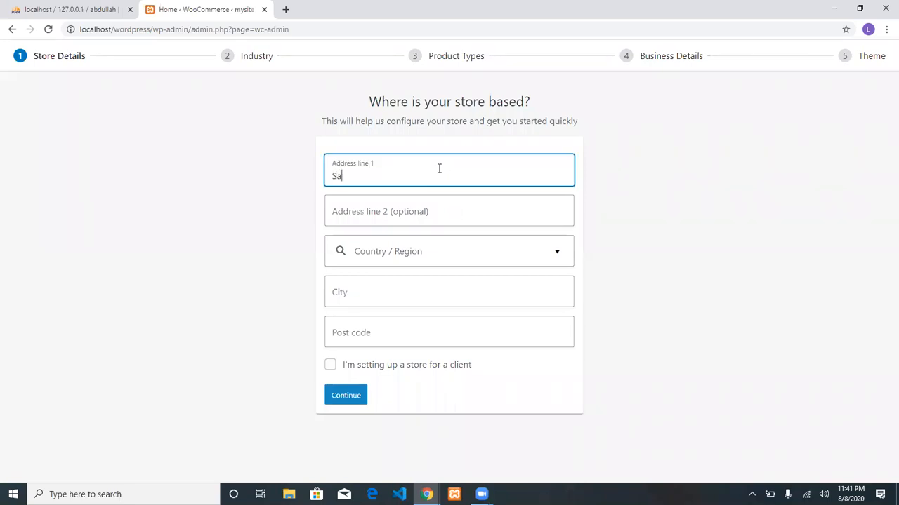
pyautogui.write('dder Karachi')
pyautogui.press('Tab')
pyautogui.press('Tab')
pyautogui.write('Pakis')
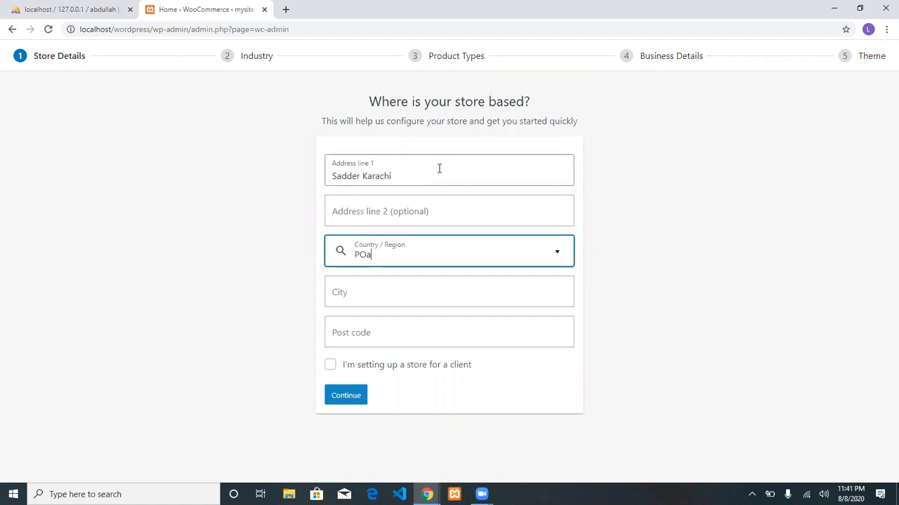
pyautogui.write('tan')
pyautogui.press('Down')
pyautogui.press('Down')
pyautogui.press('Down')
pyautogui.press('Down')
pyautogui.press('Down')
pyautogui.press('Down')
pyautogui.press('Down')
pyautogui.press('Down')
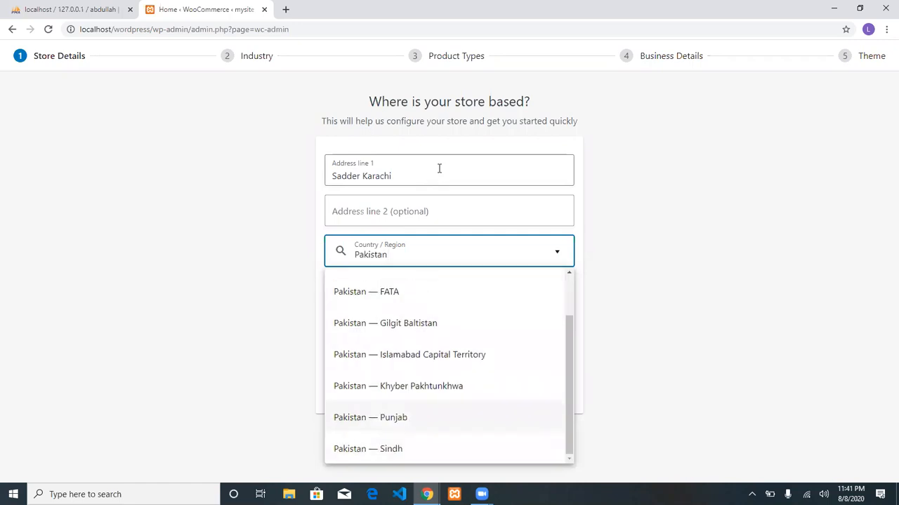
pyautogui.press('Up')
pyautogui.press('Up')
pyautogui.press('Down')
pyautogui.press('Return')
# Fill in city Karachi and the store's post code, then submit the store details.
pyautogui.press('Tab')
pyautogui.write('Karachi')
pyautogui.press('Tab')
pyautogui.write('75500')
pyautogui.press('Tab')
pyautogui.press('Tab')
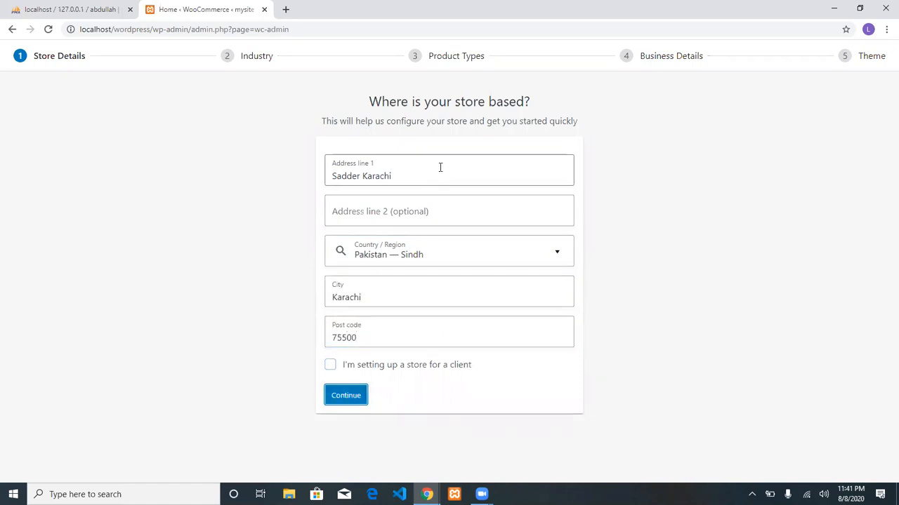
pyautogui.press('Return')
pyautogui.doubleClick(351, 273)
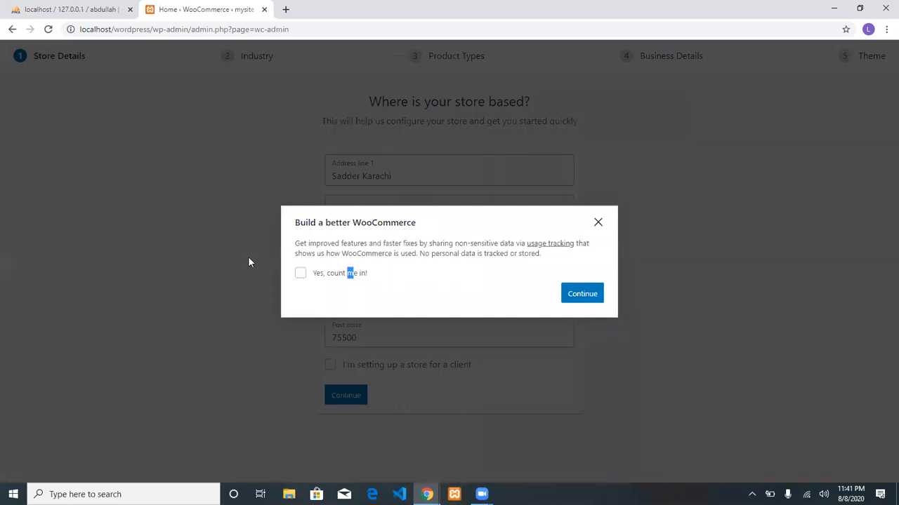
# Attempt submitting the store details, toggling the usage-tracking opt-in and dismissing its prompt.
pyautogui.click(300, 273)
pyautogui.click(581, 295)
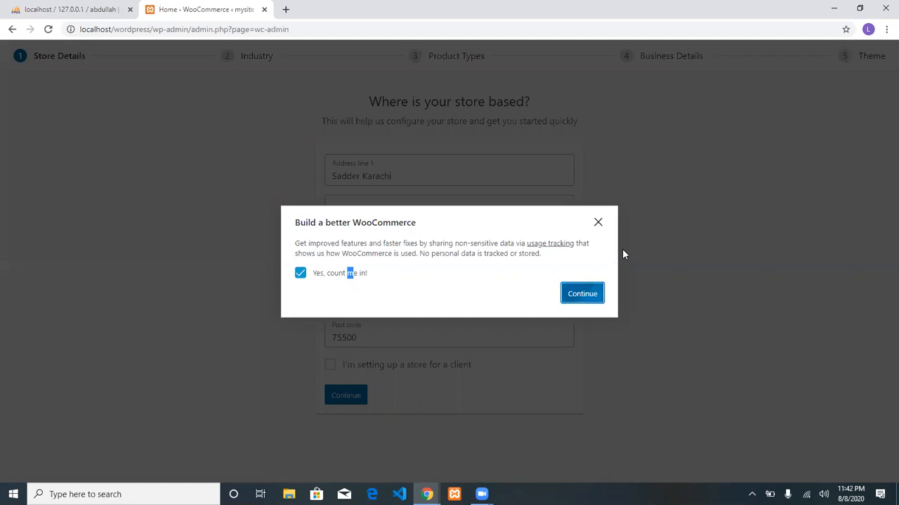
pyautogui.click(598, 224)
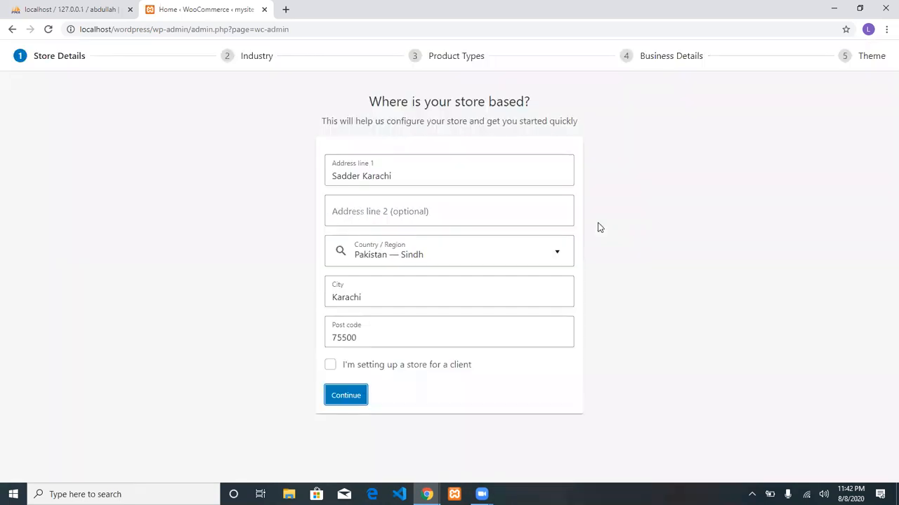
pyautogui.click(339, 402)
pyautogui.click(582, 300)
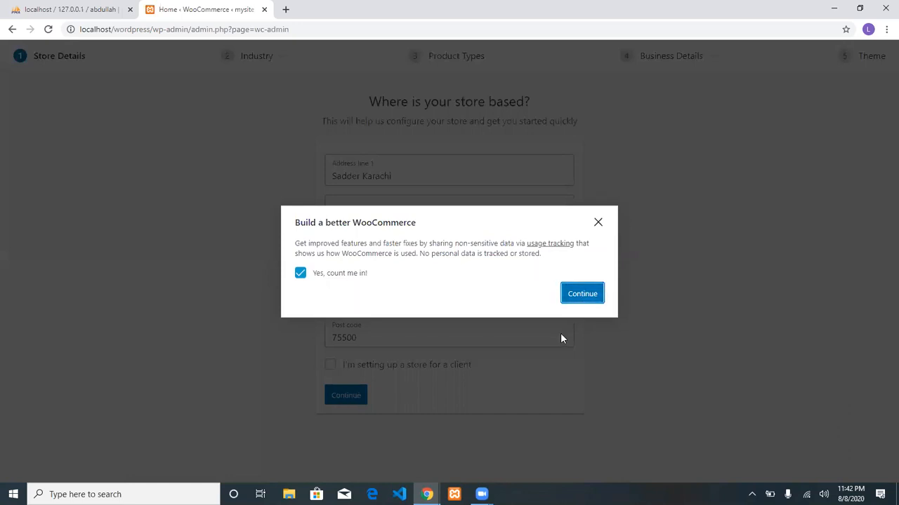
pyautogui.click(598, 223)
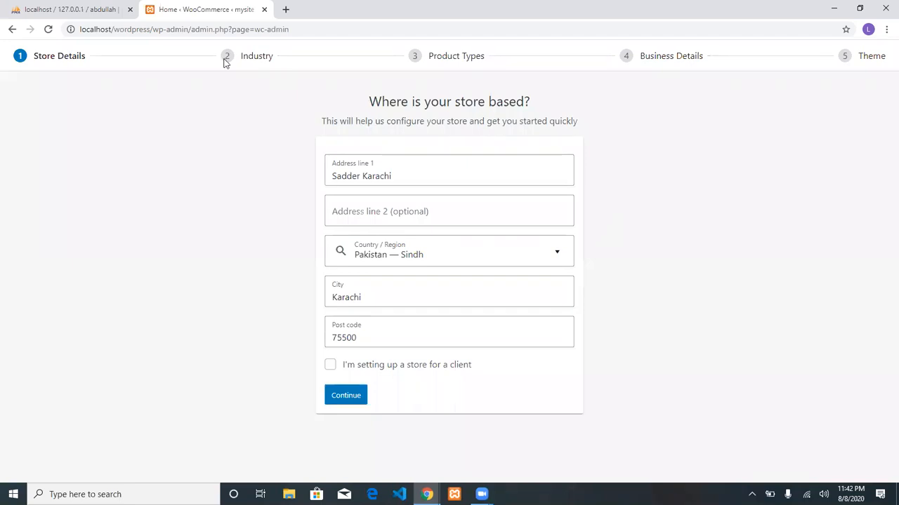
# Resubmit the store details with the client box unticked and usage-data sharing declined.
pyautogui.click(330, 366)
pyautogui.click(339, 393)
pyautogui.click(355, 276)
pyautogui.click(598, 223)
pyautogui.click(331, 366)
pyautogui.click(356, 394)
pyautogui.click(335, 273)
pyautogui.click(576, 296)
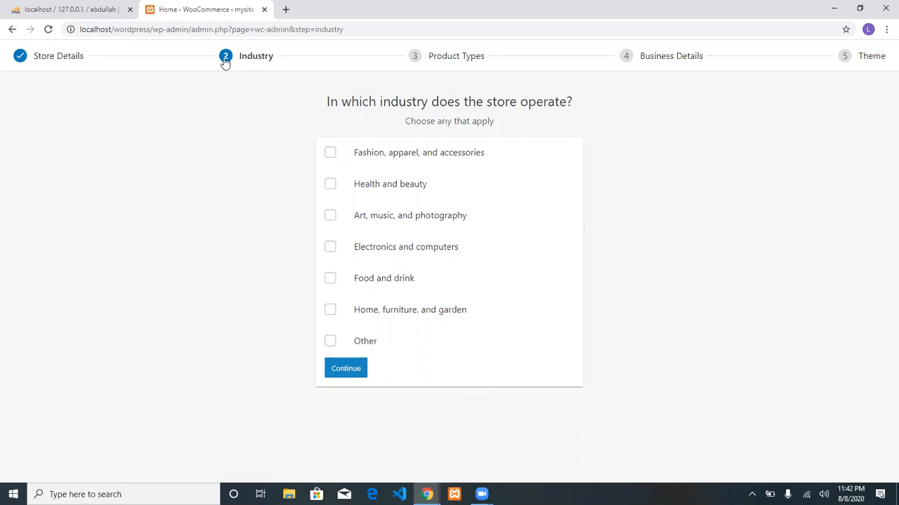
# Choose Fashion, apparel, and accessories as the industry and Physical products as the product type.
pyautogui.click(330, 153)
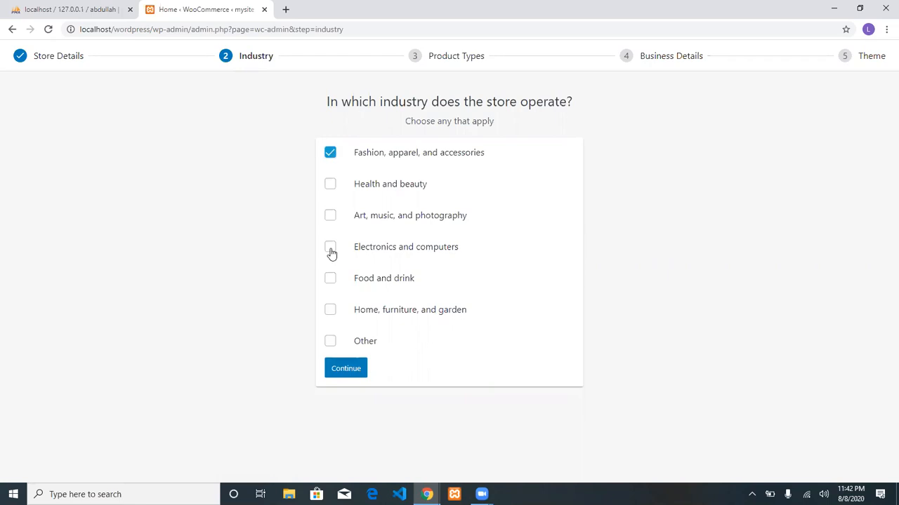
pyautogui.click(356, 371)
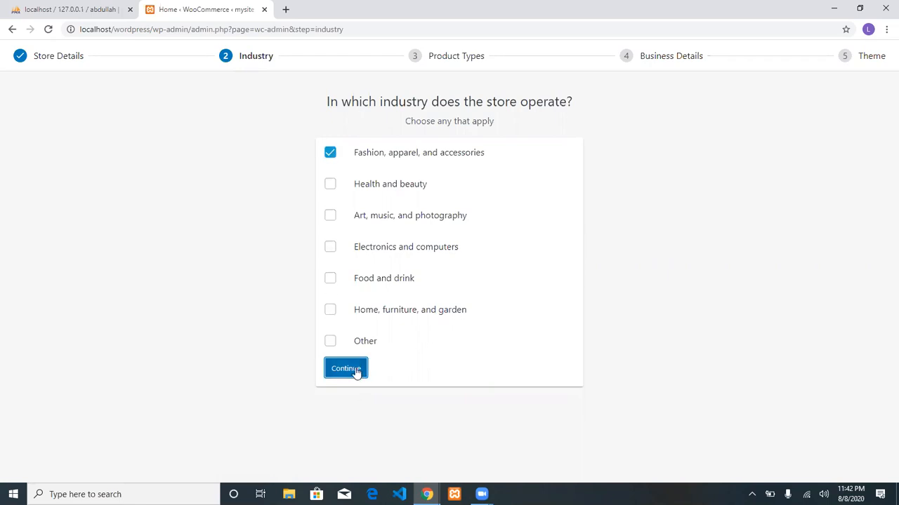
pyautogui.click(330, 156)
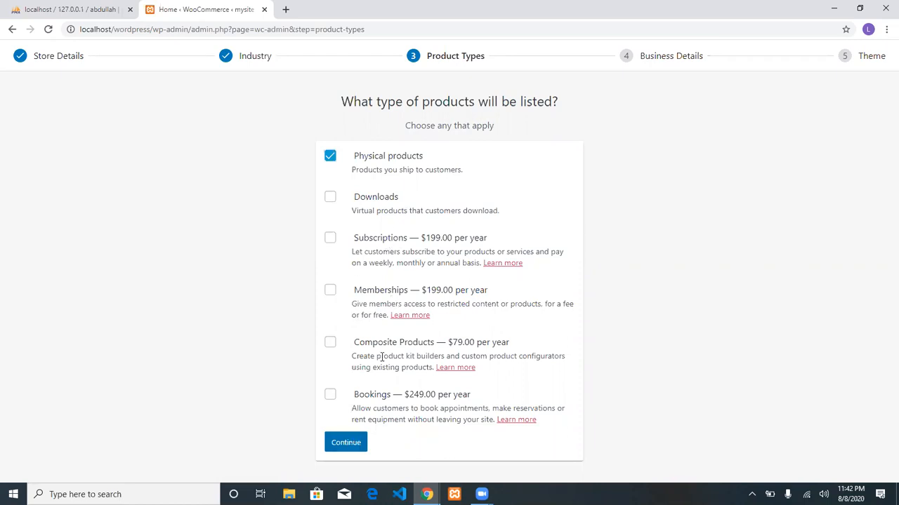
pyautogui.click(348, 443)
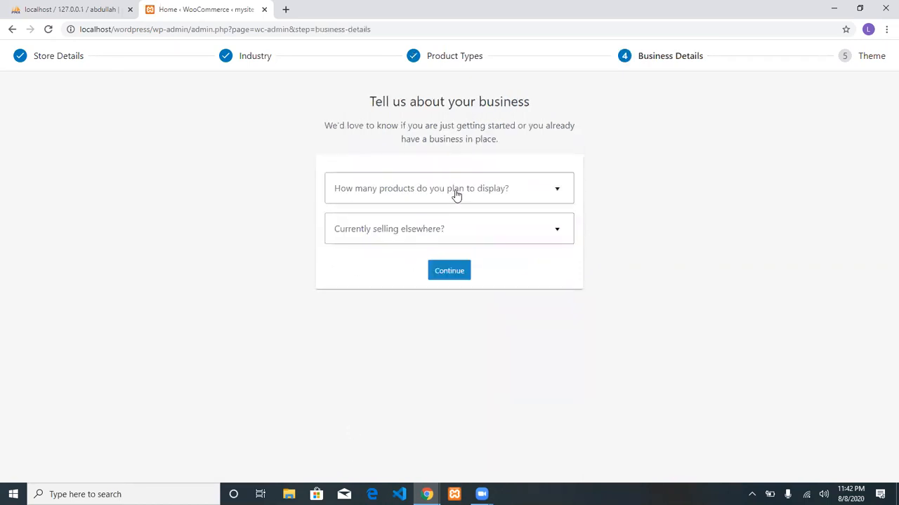
# Set planned products to 11 - 100 and answer No to selling elsewhere.
pyautogui.click(455, 194)
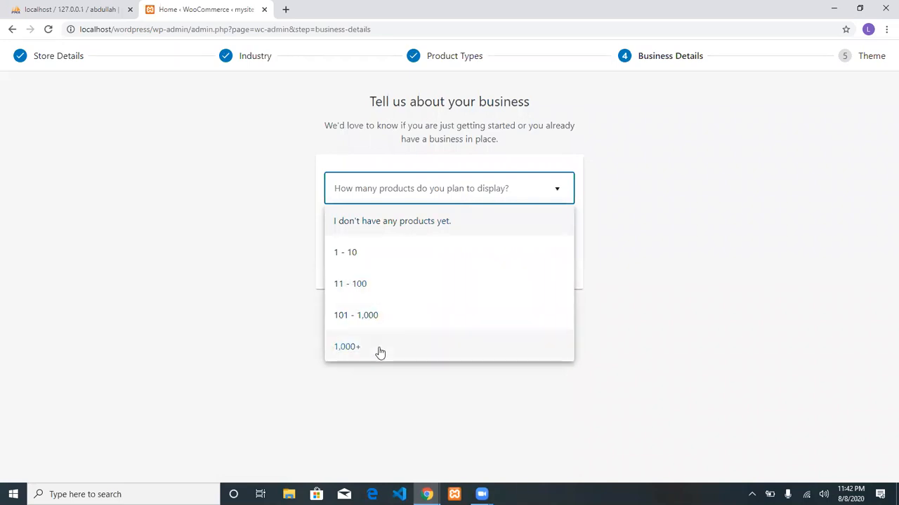
pyautogui.click(372, 285)
pyautogui.click(373, 240)
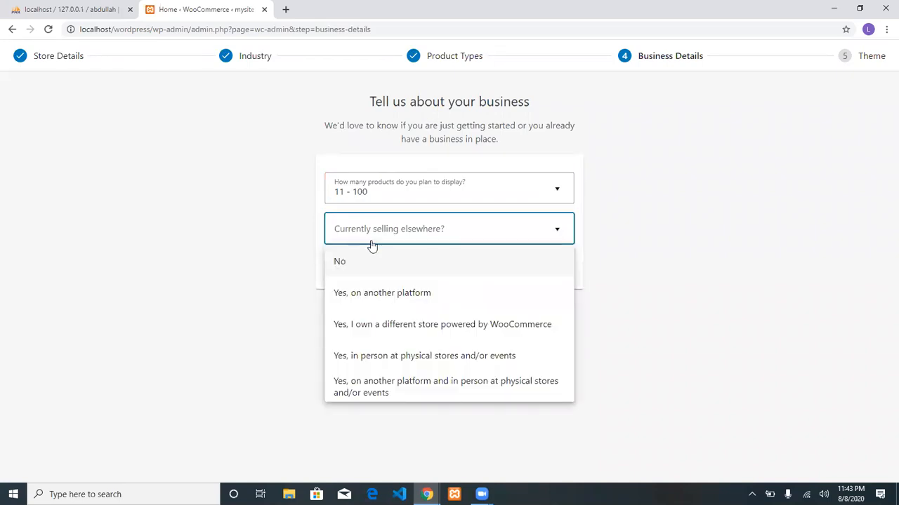
pyautogui.click(356, 261)
# Decline the Facebook, Mailchimp and Google Ads extensions and continue.
pyautogui.scroll(-2, 409, 272)
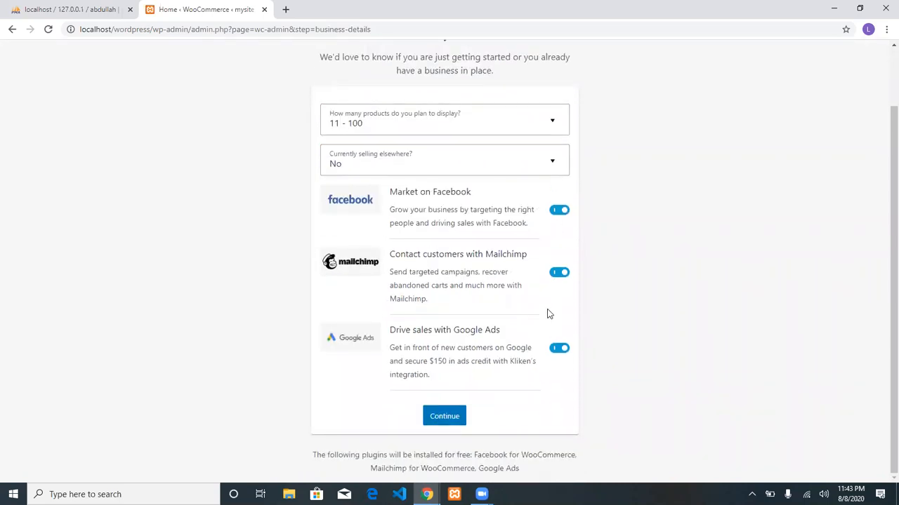
pyautogui.click(559, 208)
pyautogui.click(559, 274)
pyautogui.click(559, 360)
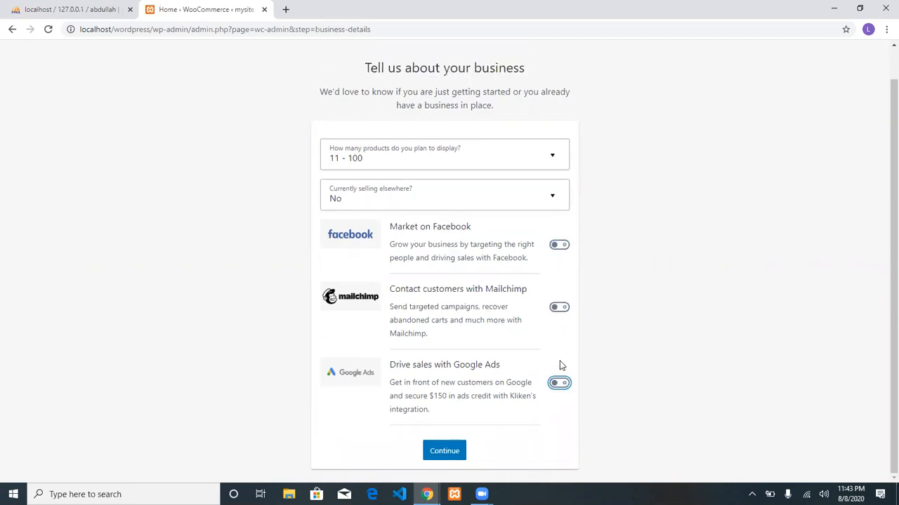
pyautogui.click(443, 455)
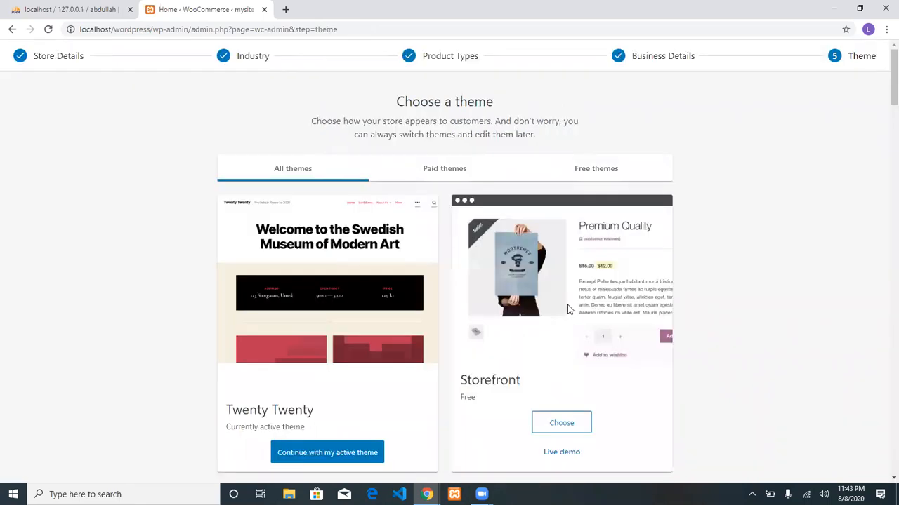
# Keep the active Twenty Twenty theme and continue past the theme step.
pyautogui.scroll(-2, 569, 309)
pyautogui.scroll(2, 569, 310)
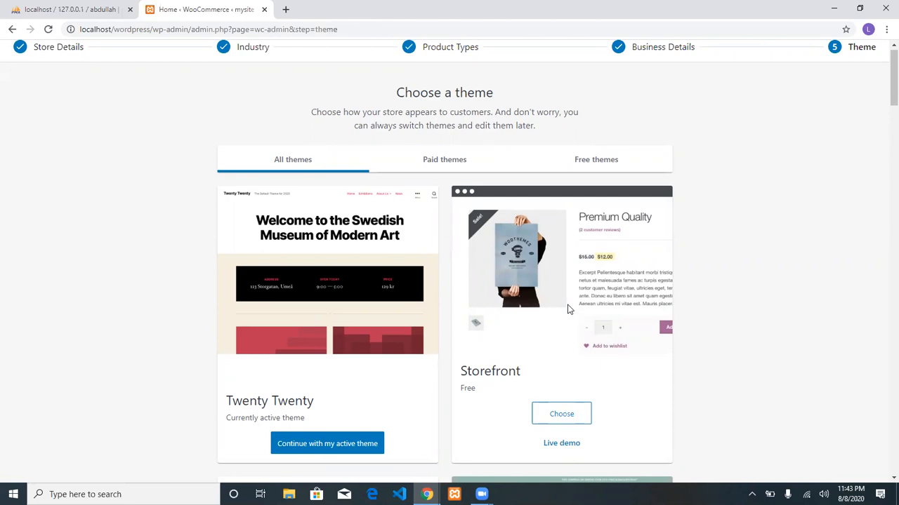
pyautogui.click(349, 445)
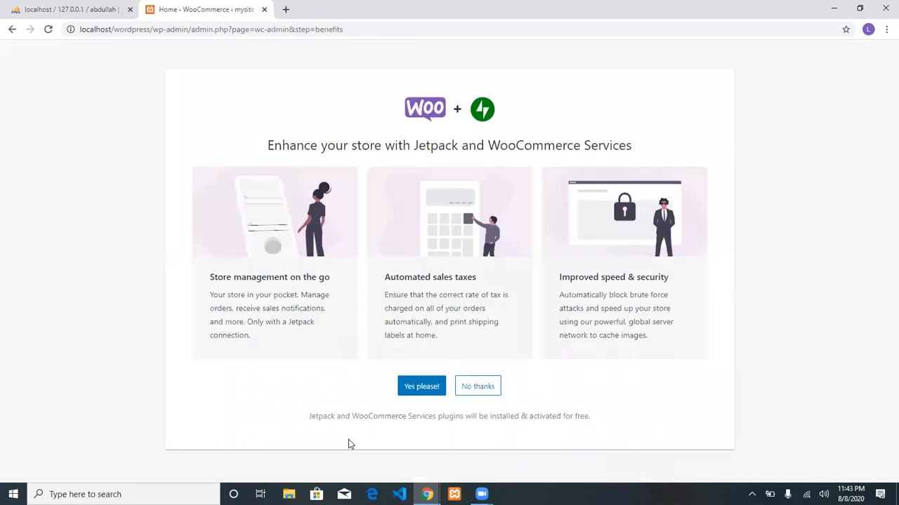
# Agree to install Jetpack and WooCommerce Services with 'Yes please!'.
pyautogui.click(431, 394)
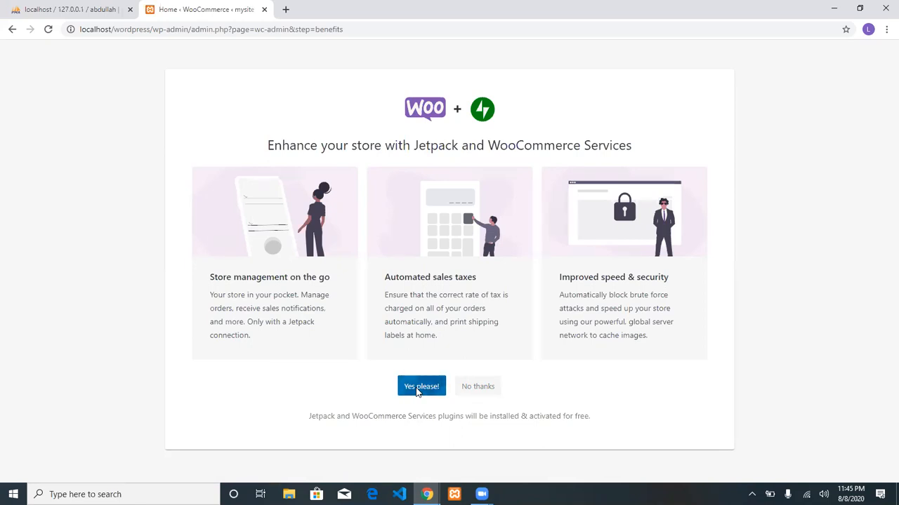
# Reload the Jetpack offer page and accept the Jetpack and WooCommerce Services install again.
pyautogui.click(439, 28)
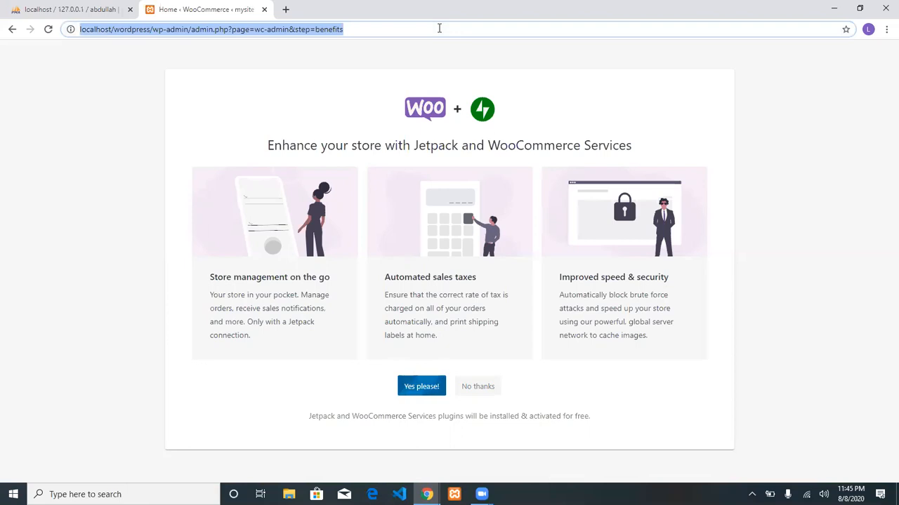
pyautogui.press('Return')
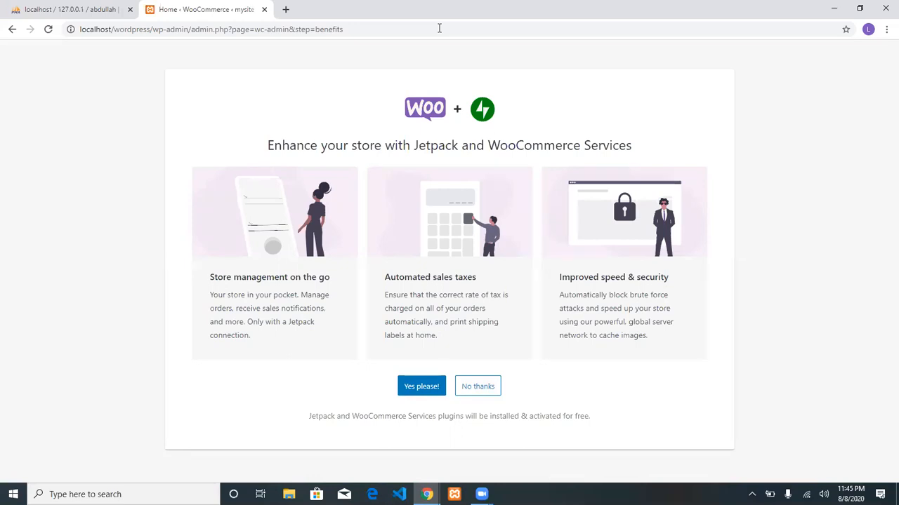
pyautogui.click(426, 387)
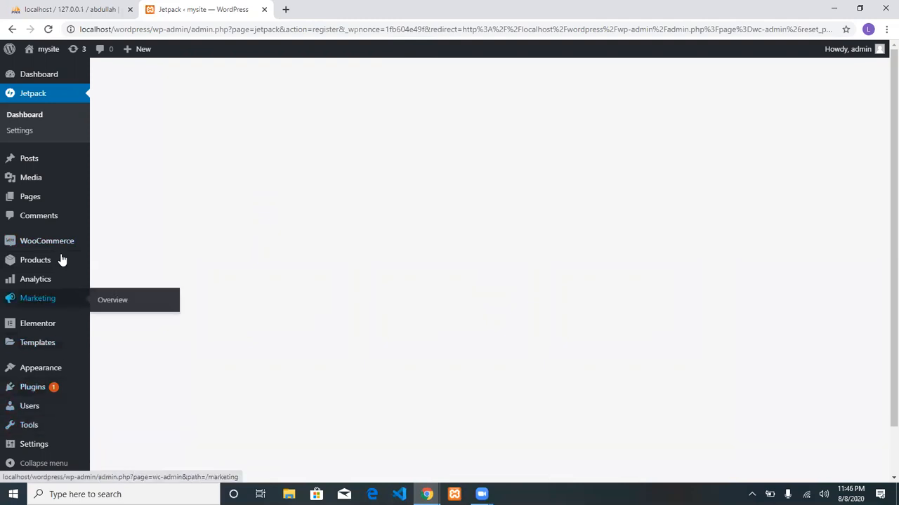
# Jump to the wizard's Theme step and continue with the current active theme to finish setup.
pyautogui.click(37, 244)
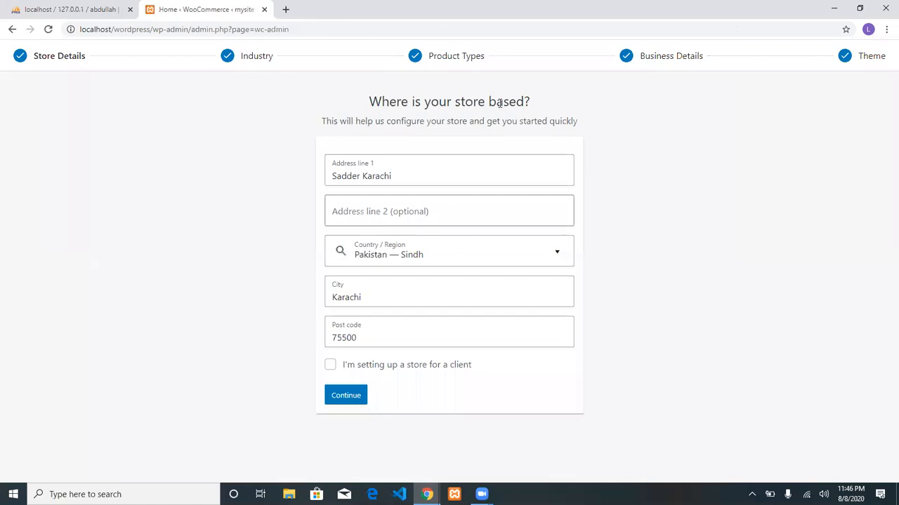
pyautogui.click(844, 56)
pyautogui.scroll(-3, 499, 309)
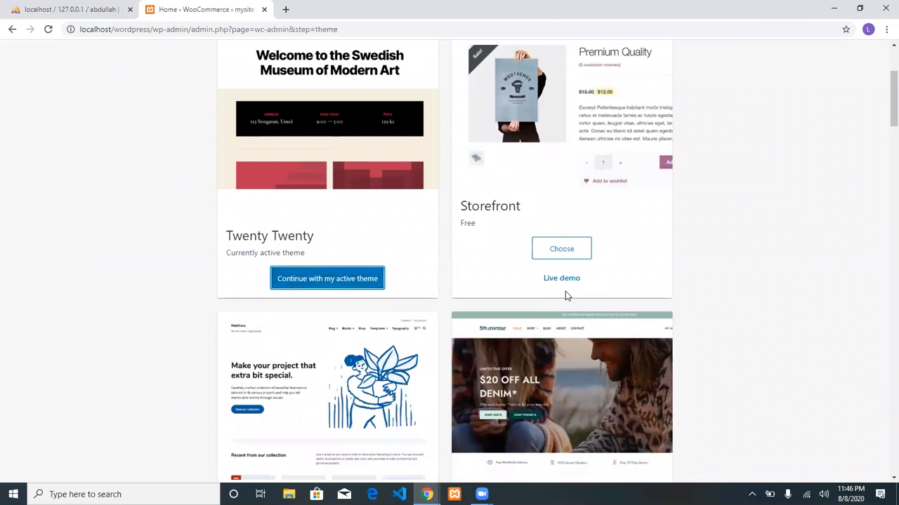
pyautogui.click(341, 278)
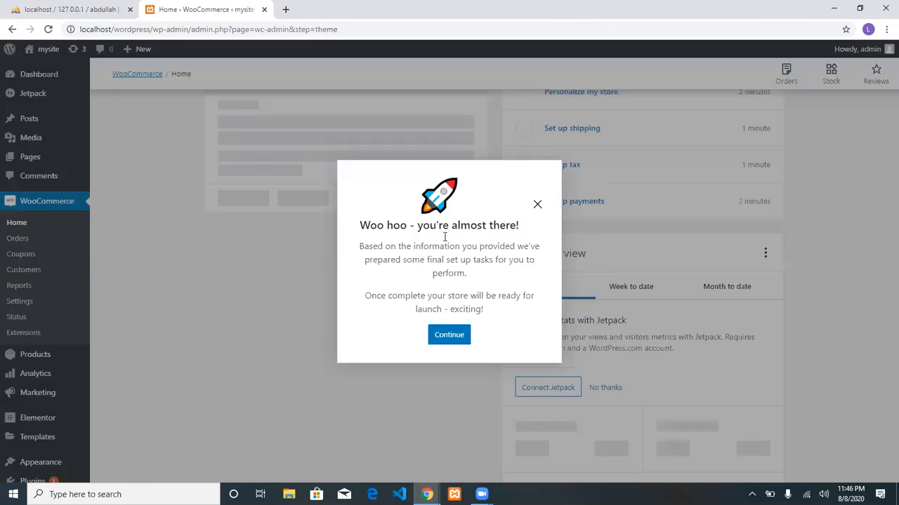
pyautogui.click(453, 336)
pyautogui.scroll(3, 738, 195)
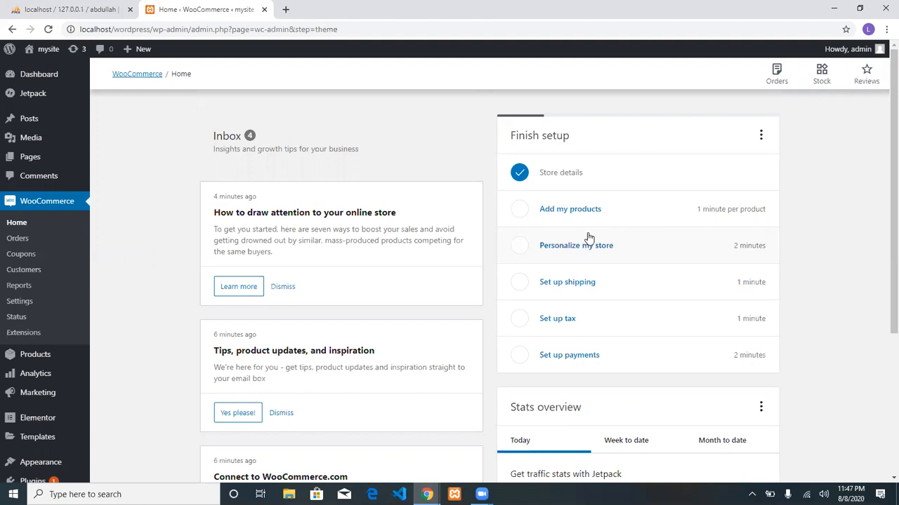
# Launch Excel 2007 and enter a Sno header with the numbers 1 to 5 below it.
pyautogui.press('super')
pyautogui.write('ex')
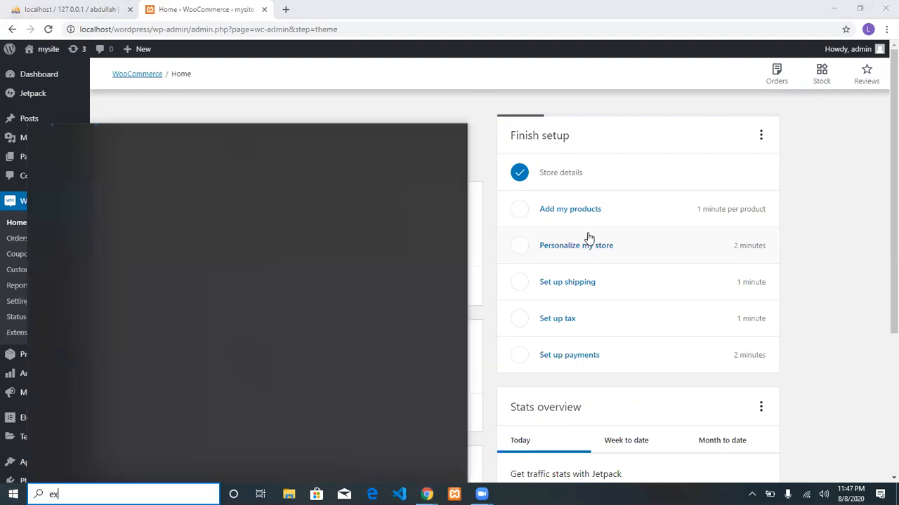
pyautogui.write('cel')
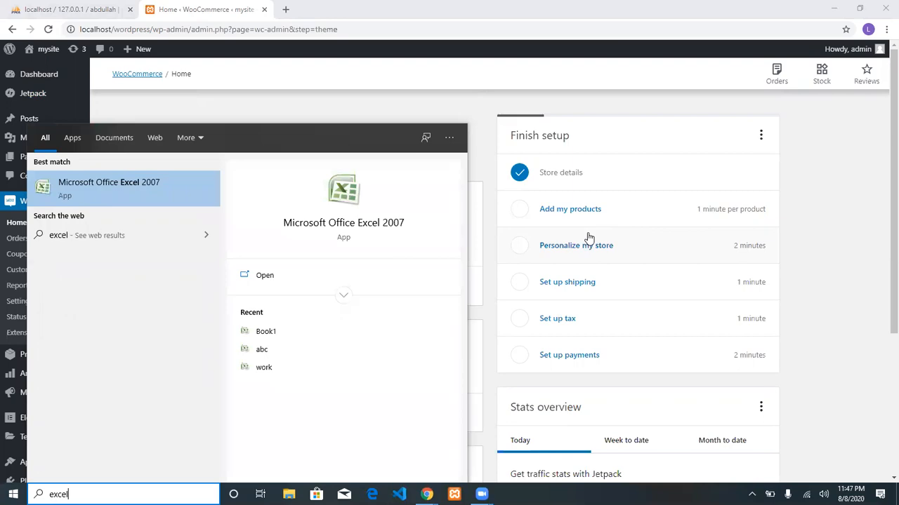
pyautogui.press('Return')
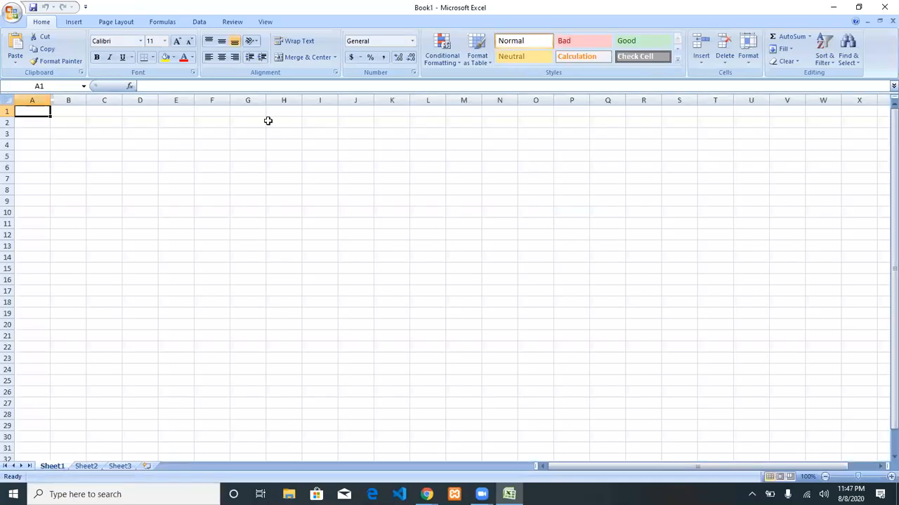
pyautogui.write('Sn')
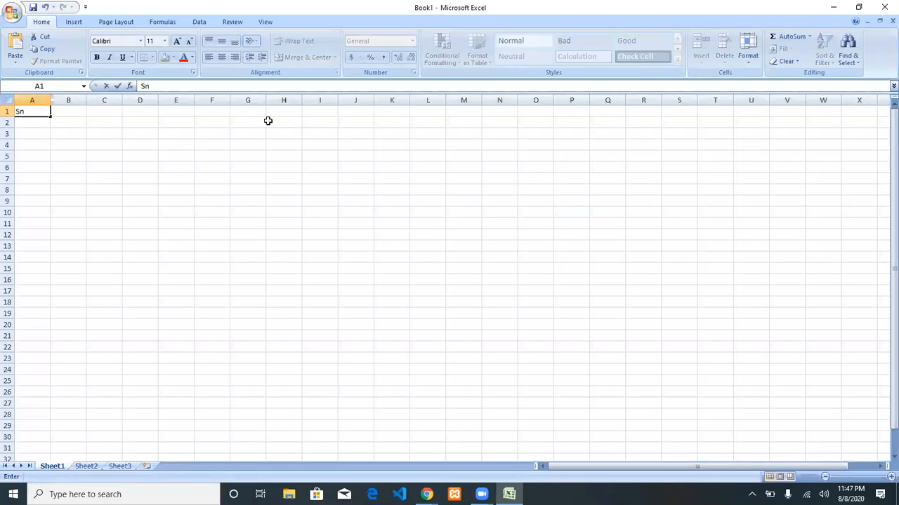
pyautogui.write('o')
pyautogui.press('Return')
pyautogui.write('1')
pyautogui.press('Return')
pyautogui.write('2')
pyautogui.press('Up')
pyautogui.hotkey('shift', 'Down')
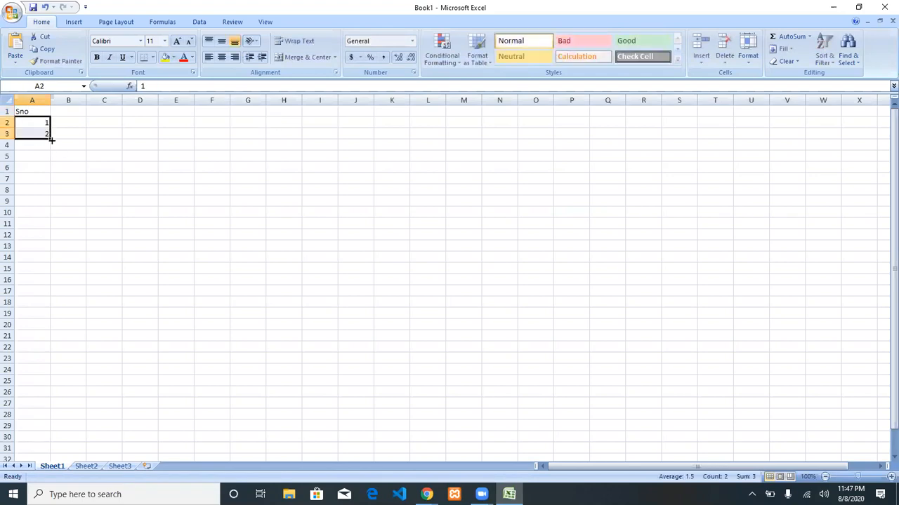
pyautogui.moveTo(49, 140); pyautogui.dragTo(52, 175)
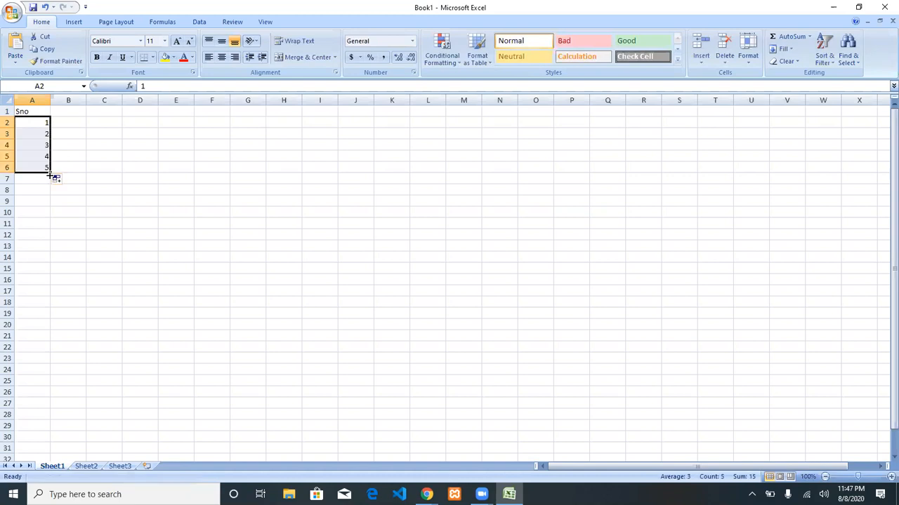
# Add a Product column listing Pencil, Eraser, Sharpner, Marker and Book.
pyautogui.click(68, 112)
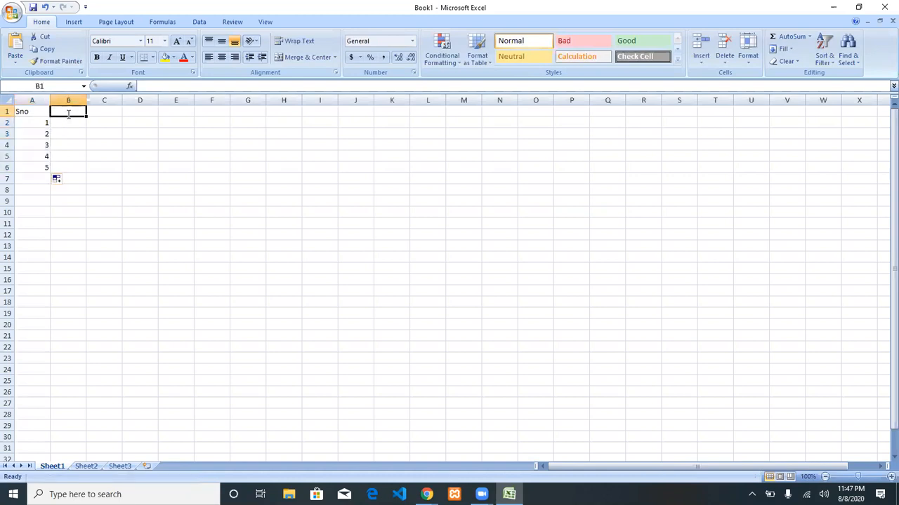
pyautogui.write('Pro')
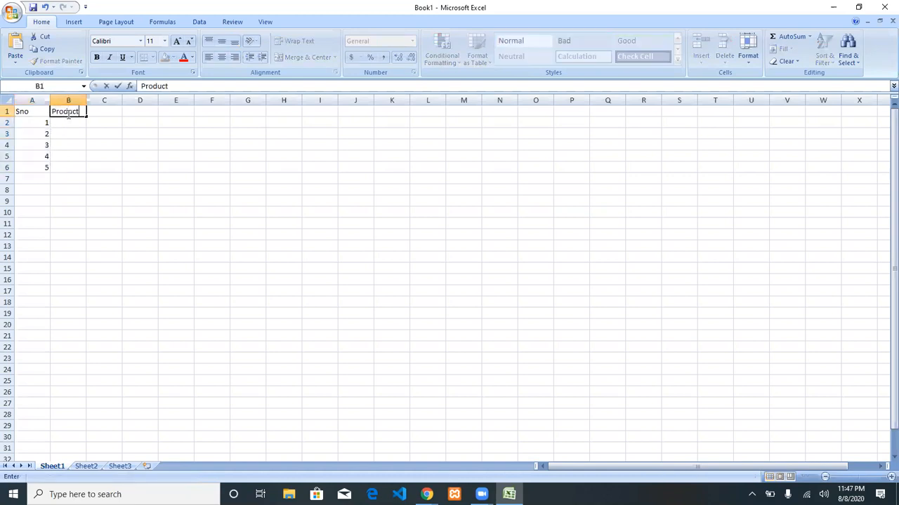
pyautogui.write('duct')
pyautogui.press('Return')
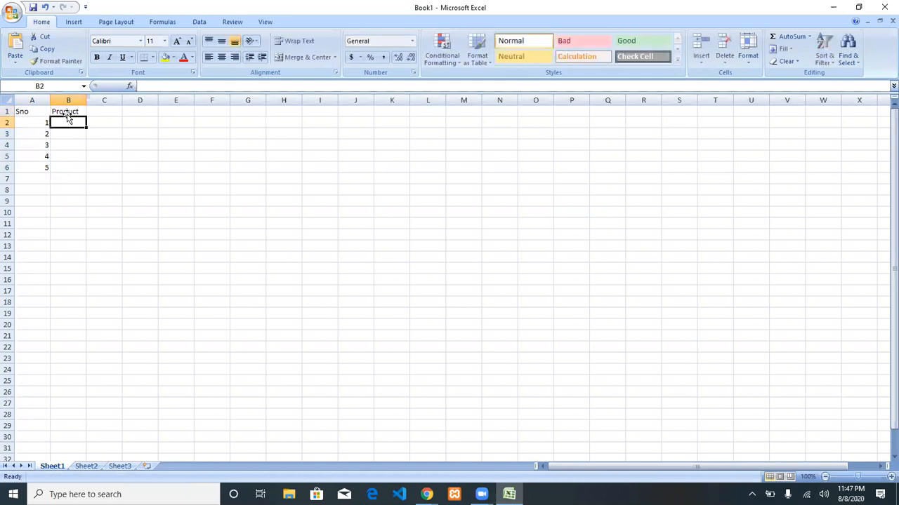
pyautogui.write('Pencil')
pyautogui.press('Return')
pyautogui.write('Eraser')
pyautogui.press('Return')
pyautogui.write('Sharpner')
pyautogui.press('Return')
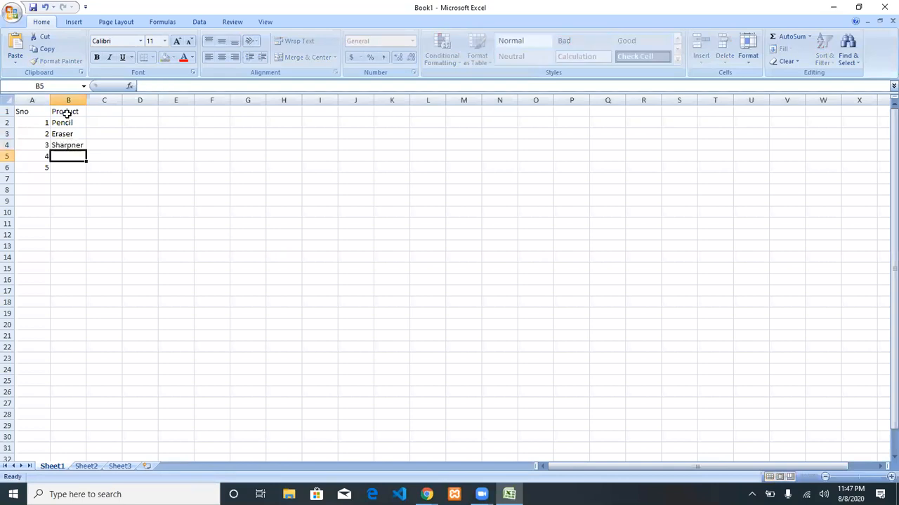
pyautogui.write('Marker')
pyautogui.press('Return')
pyautogui.write('Bo')
pyautogui.press('Up')
# Add a Price column with the values 10, 20, 30, 40 and 50.
pyautogui.press('Up')
pyautogui.press('Up')
pyautogui.press('Up')
pyautogui.press('Right')
pyautogui.press('Right')
pyautogui.press('Left')
pyautogui.press('Up')
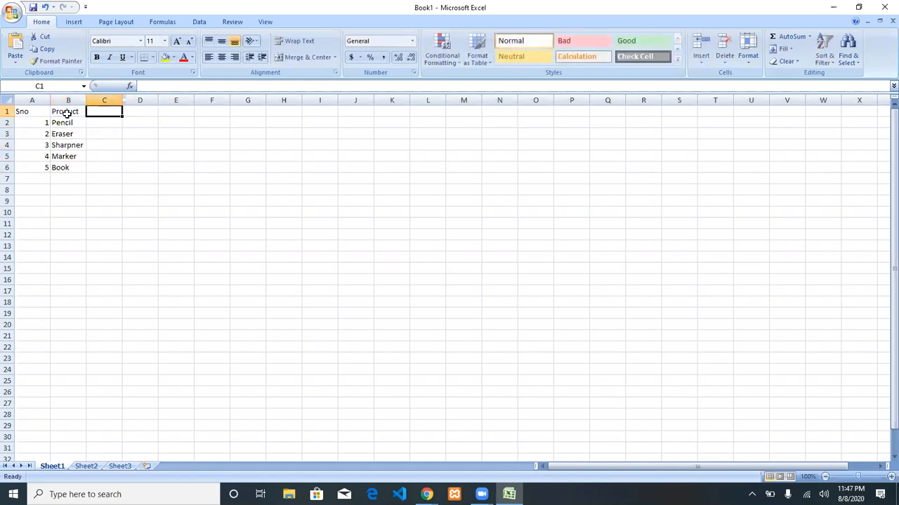
pyautogui.write('Price')
pyautogui.press('Return')
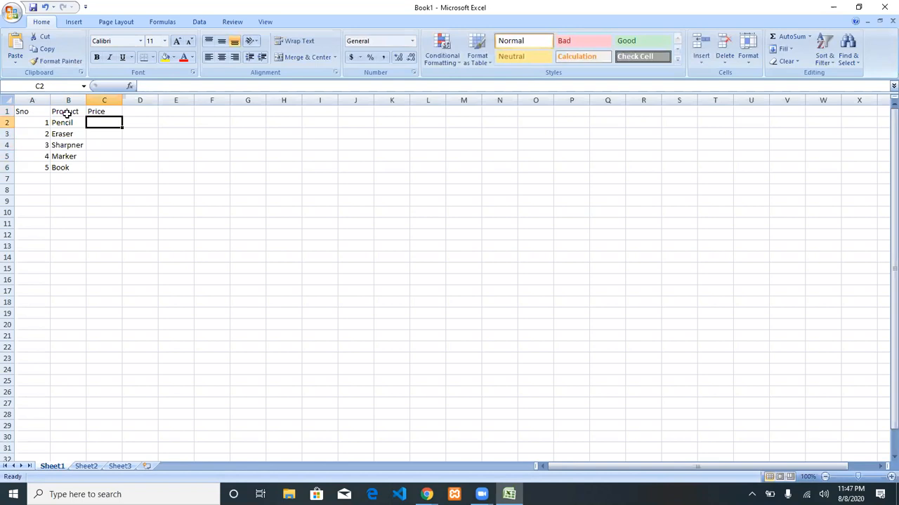
pyautogui.write('10')
pyautogui.press('Return')
pyautogui.write('20')
pyautogui.press('Return')
pyautogui.write('30')
pyautogui.press('Return')
pyautogui.write('40')
pyautogui.press('Return')
pyautogui.write('50')
pyautogui.press('Up')
# Add a quantity column in D and fill 1000 down to row 6.
pyautogui.press('Right')
pyautogui.press('Right')
pyautogui.press('Up')
pyautogui.press('Left')
pyautogui.press('Left')
pyautogui.press('Up')
pyautogui.press('Up')
pyautogui.press('Right')
pyautogui.press('Up')
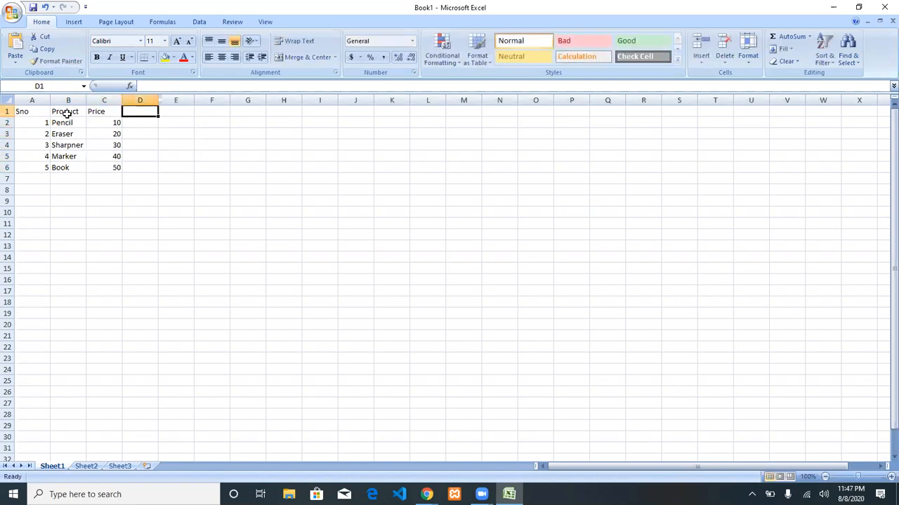
pyautogui.write('qun')
pyautogui.press('BackSpace')
pyautogui.press('BackSpace')
pyautogui.write('uantity')
pyautogui.press('Return')
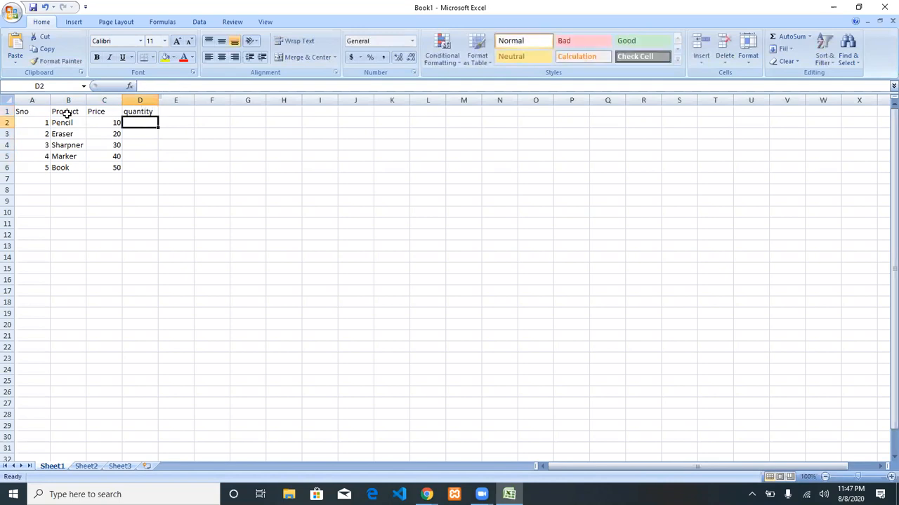
pyautogui.write('1000')
pyautogui.press('Return')
pyautogui.press('Up')
pyautogui.moveTo(158, 127); pyautogui.dragTo(156, 170)
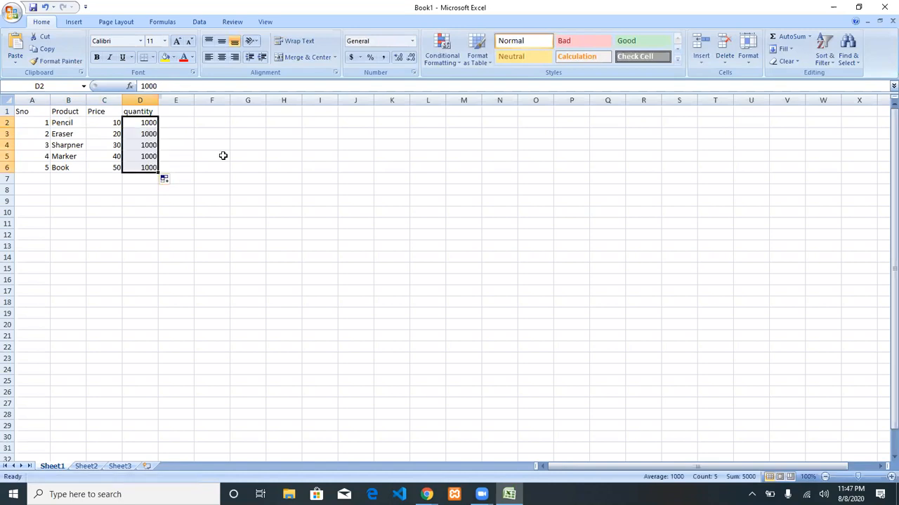
pyautogui.click(223, 156)
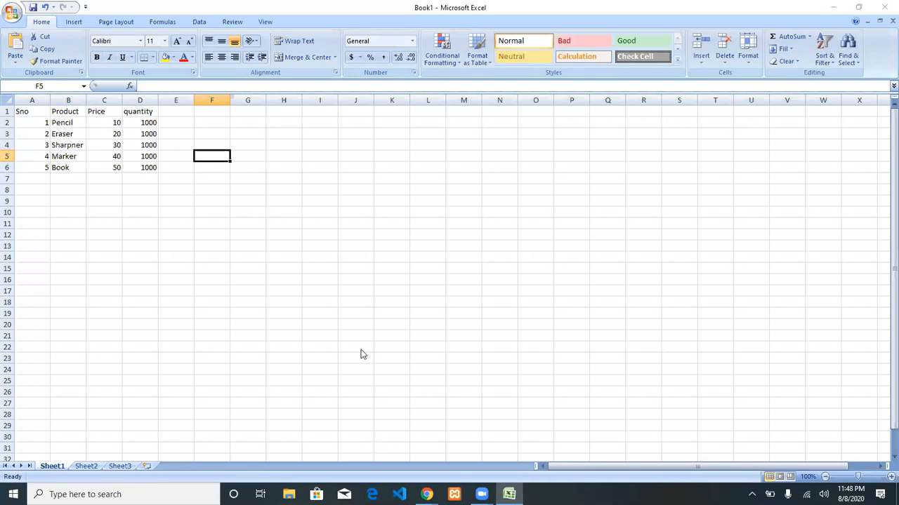
pyautogui.hotkey('ctrl', 's')
# Save the workbook to the Desktop as productlist in CSV (MS-DOS) format, accepting the warnings.
pyautogui.click(197, 191)
pyautogui.doubleClick(197, 191)
pyautogui.write('productlist')
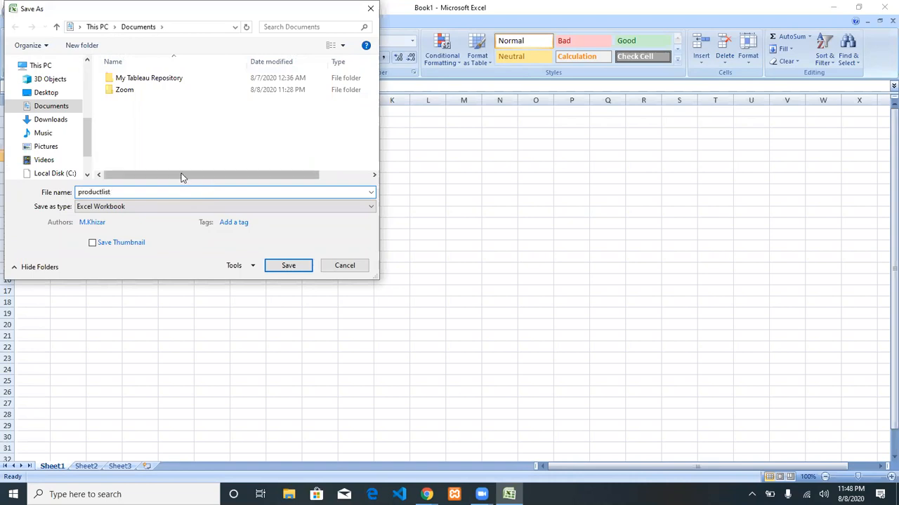
pyautogui.click(164, 207)
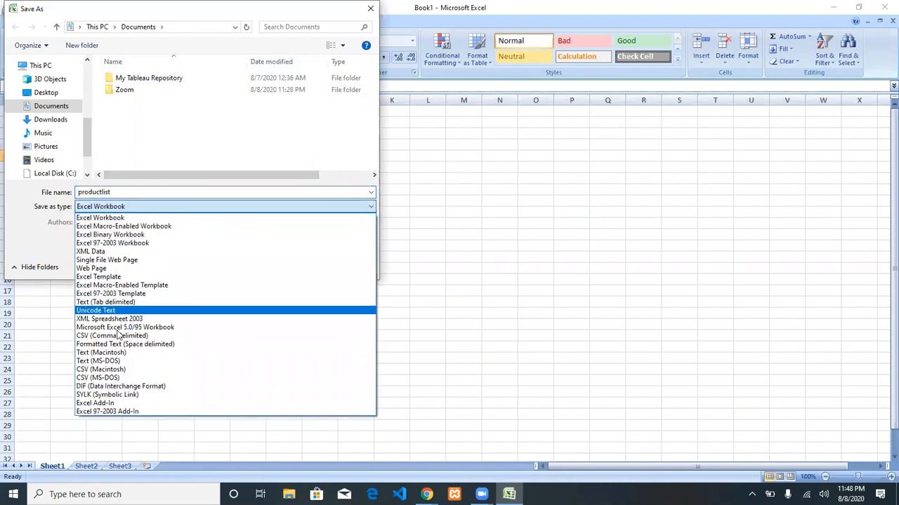
pyautogui.click(112, 379)
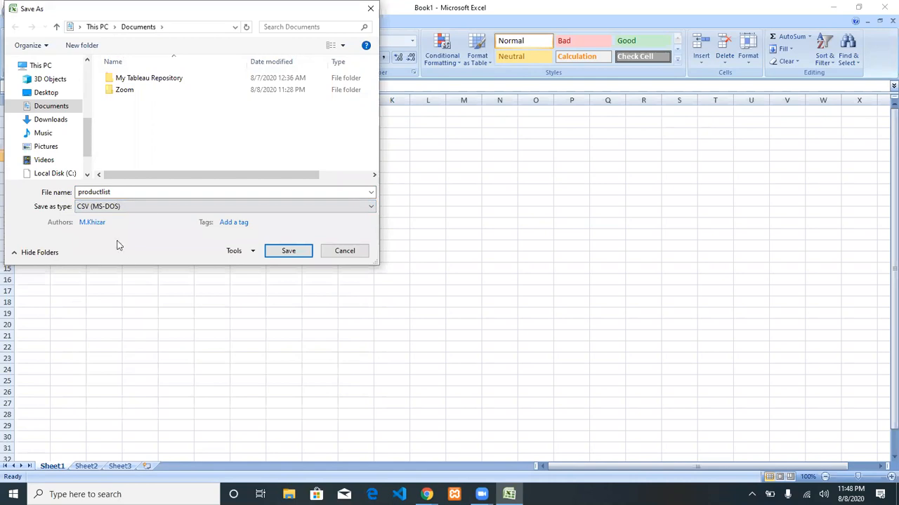
pyautogui.click(45, 92)
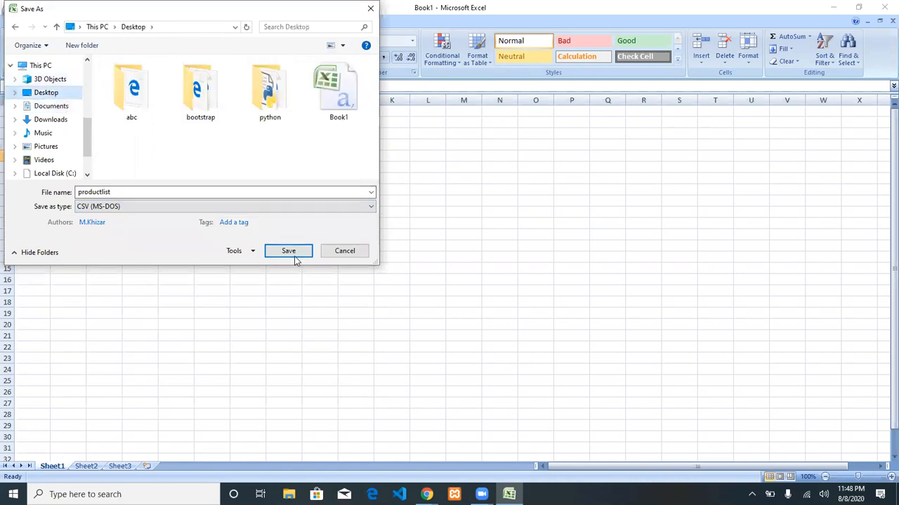
pyautogui.click(295, 255)
pyautogui.click(422, 286)
pyautogui.click(409, 285)
# Move the productlist file to the desktop's top-left, then return to the WooCommerce admin.
pyautogui.click(834, 6)
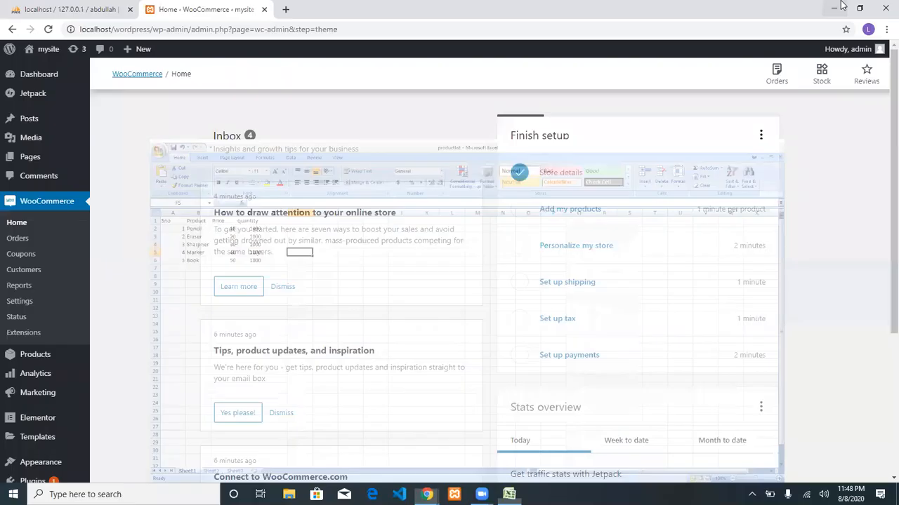
pyautogui.click(896, 495)
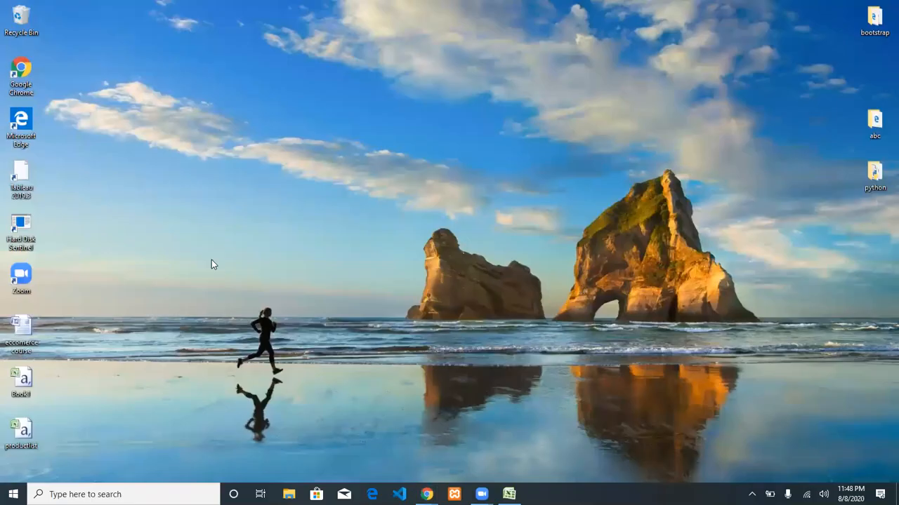
pyautogui.moveTo(18, 436); pyautogui.dragTo(103, 75)
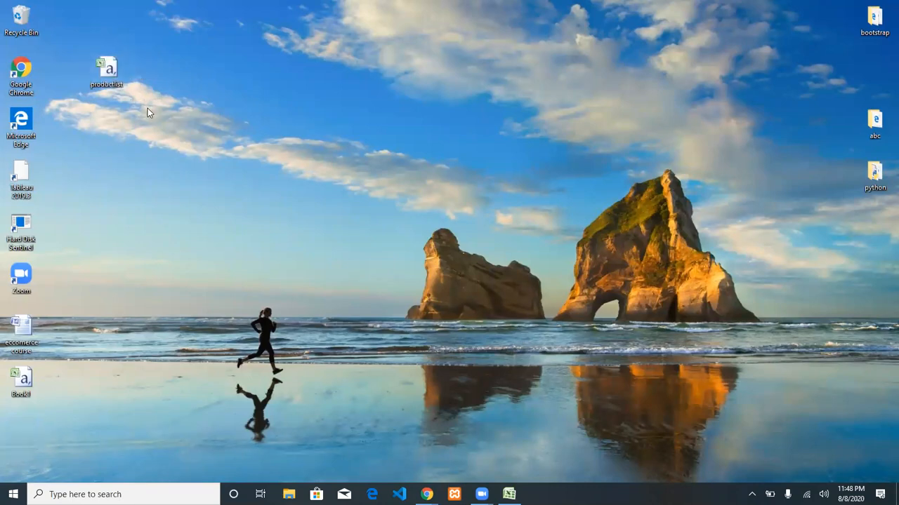
pyautogui.hotkey('alt', 'Tab')
# Choose Import under Add my products, attach productlist.csv, and continue to column mapping.
pyautogui.click(582, 208)
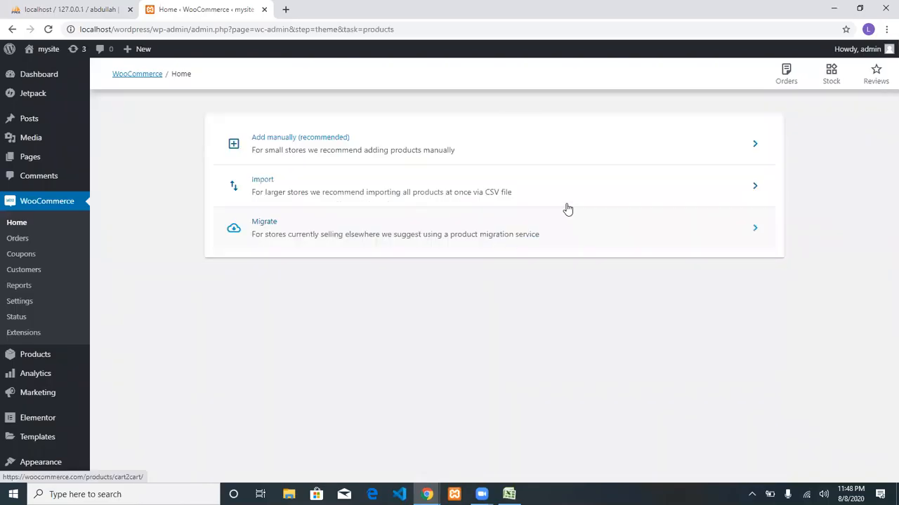
pyautogui.click(422, 195)
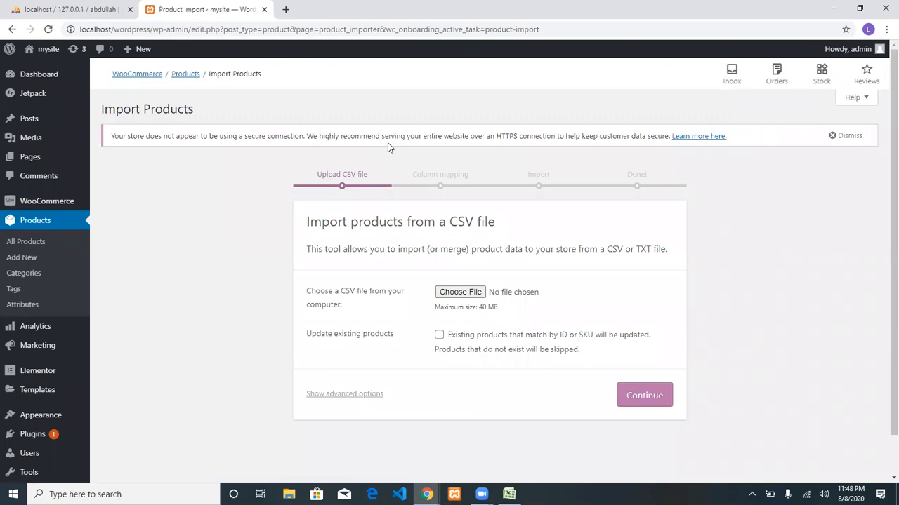
pyautogui.click(475, 295)
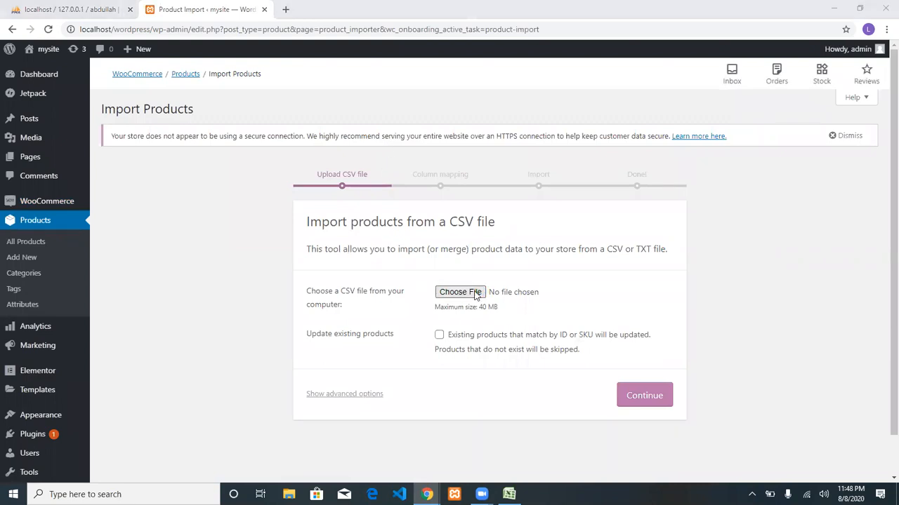
pyautogui.click(335, 169)
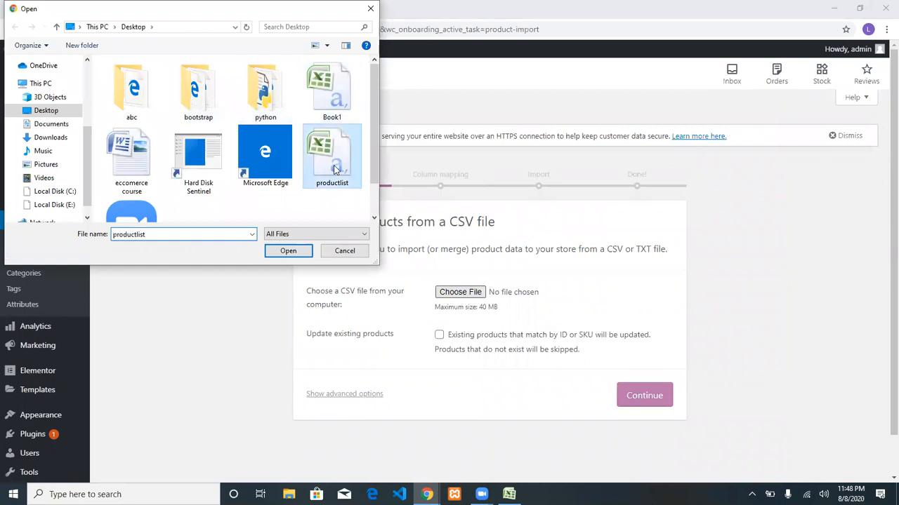
pyautogui.doubleClick(335, 168)
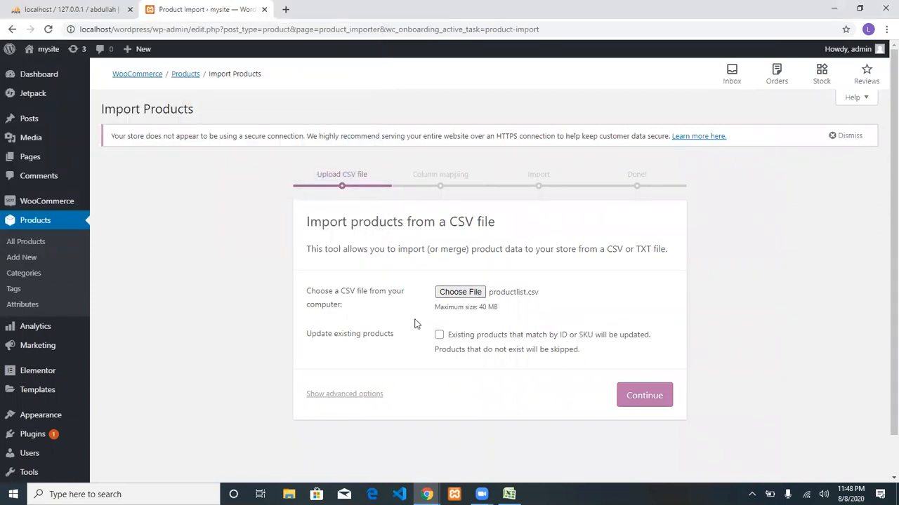
pyautogui.click(634, 397)
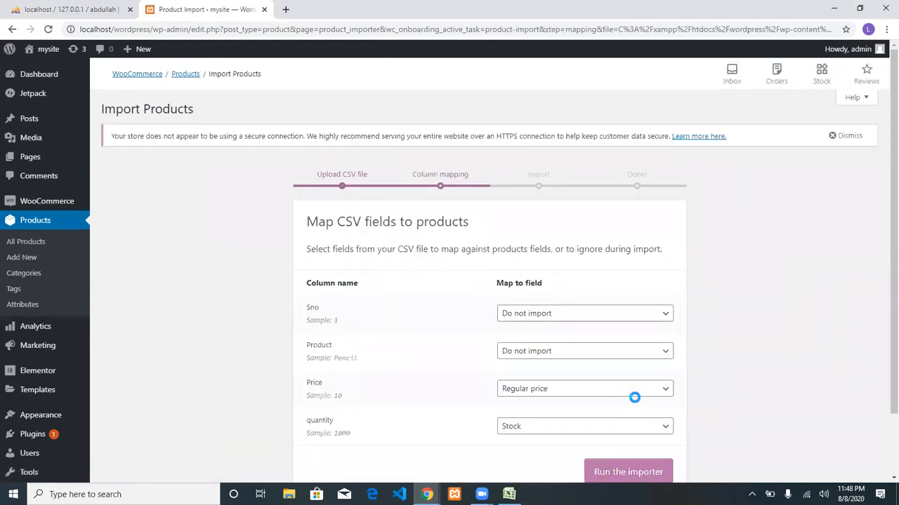
# Review the Sno, Product, Price and quantity column names on the mapping screen.
pyautogui.scroll(-2, 567, 327)
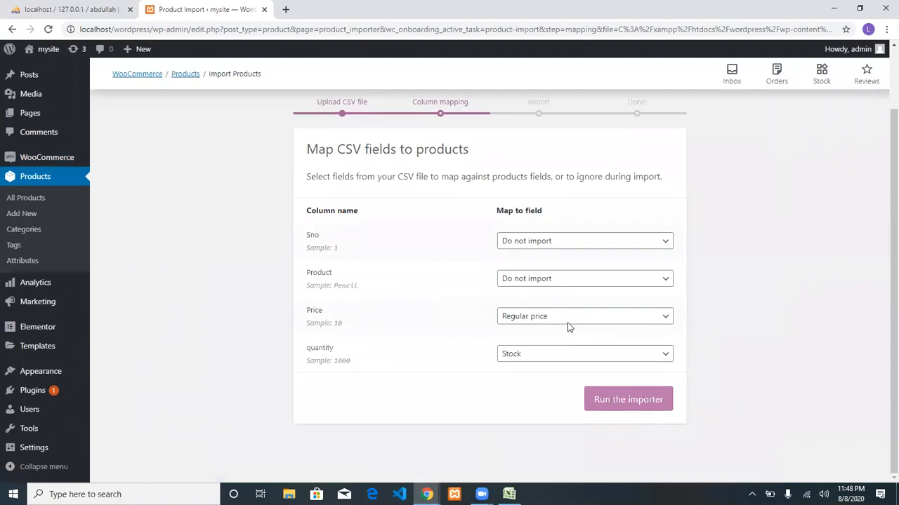
pyautogui.doubleClick(318, 235)
pyautogui.click(344, 245)
pyautogui.doubleClick(310, 236)
pyautogui.doubleClick(328, 273)
pyautogui.moveTo(324, 311); pyautogui.dragTo(305, 309)
pyautogui.click(420, 421)
pyautogui.moveTo(372, 346); pyautogui.dragTo(306, 347)
pyautogui.click(382, 312)
# Map Sno to ID and Product to Name, then run the importer.
pyautogui.click(580, 242)
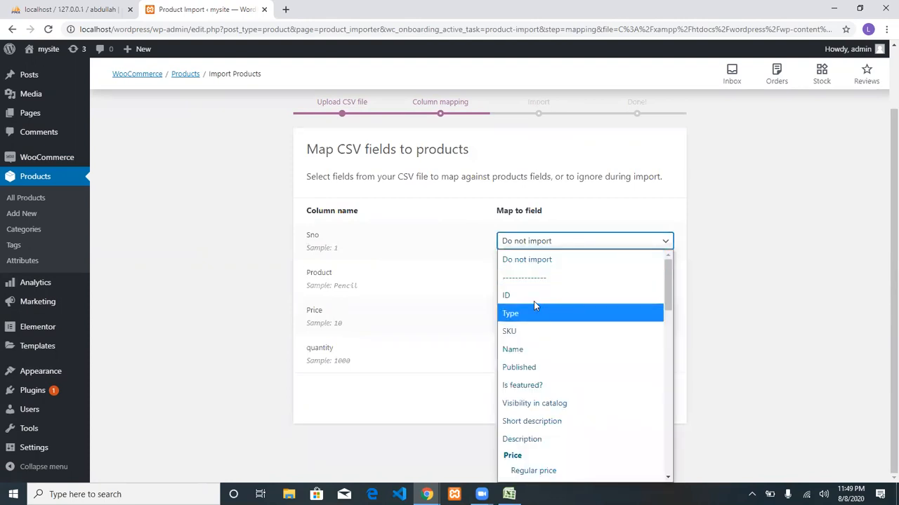
pyautogui.click(540, 294)
pyautogui.click(540, 280)
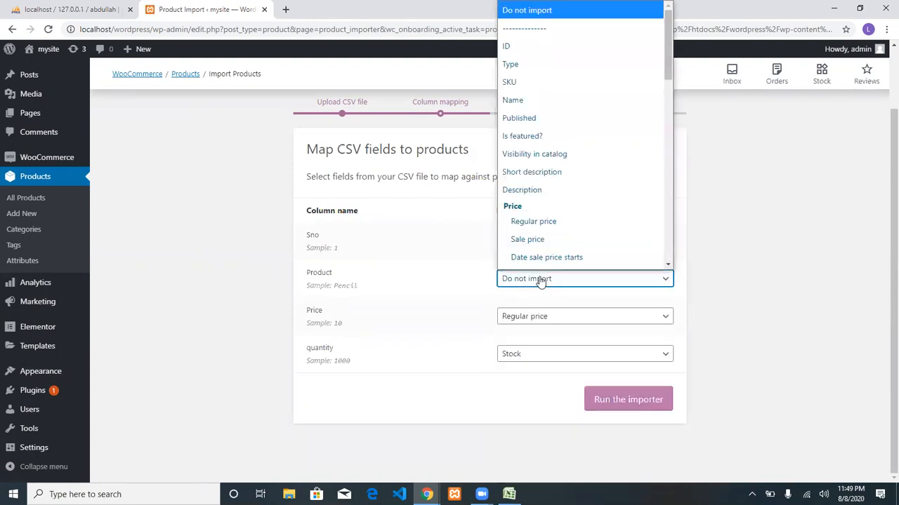
pyautogui.click(518, 91)
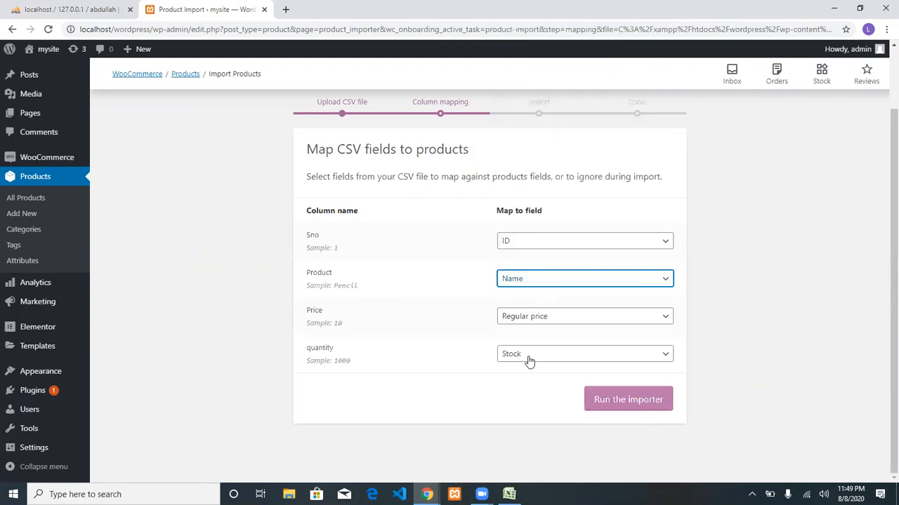
pyautogui.click(614, 400)
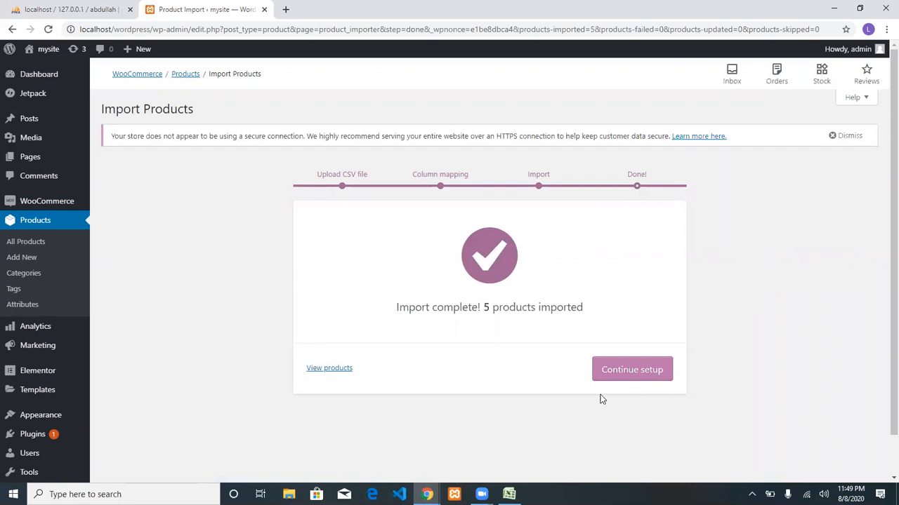
# Personalize the store with a new custom homepage, no logo and an empty store notice.
pyautogui.click(644, 379)
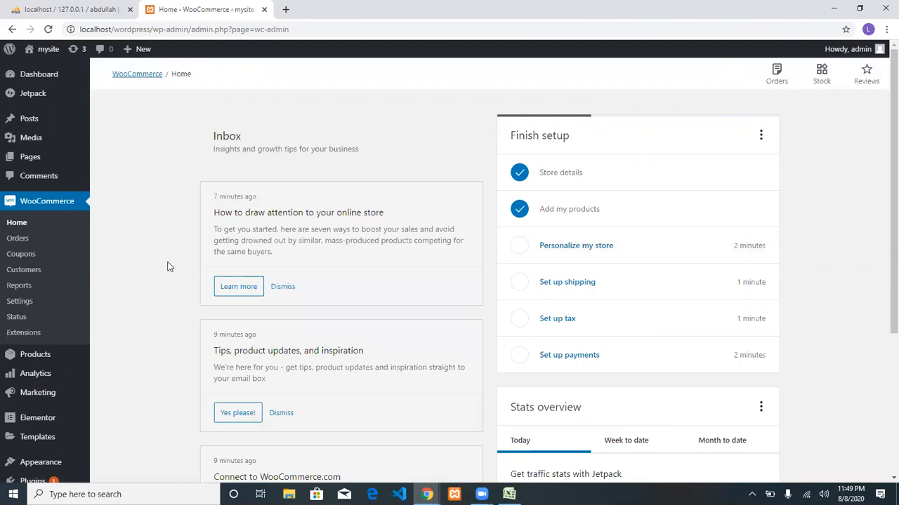
pyautogui.click(582, 246)
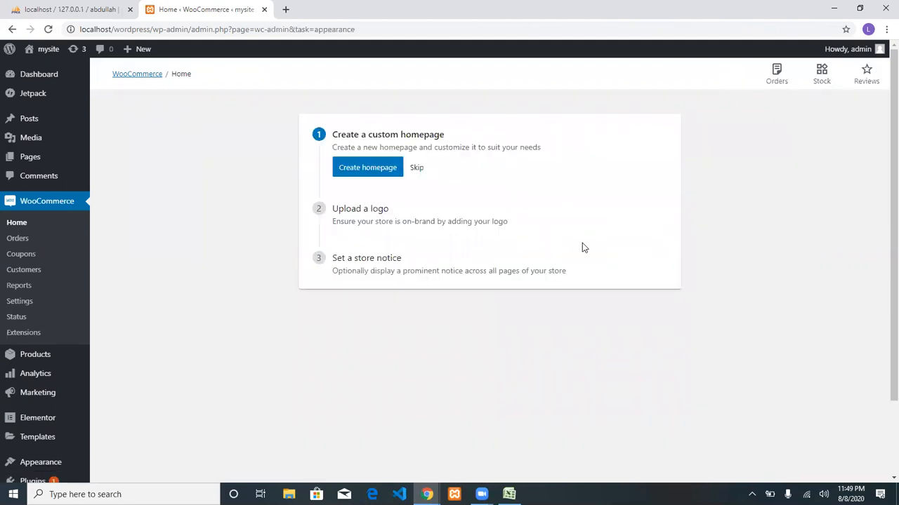
pyautogui.click(366, 170)
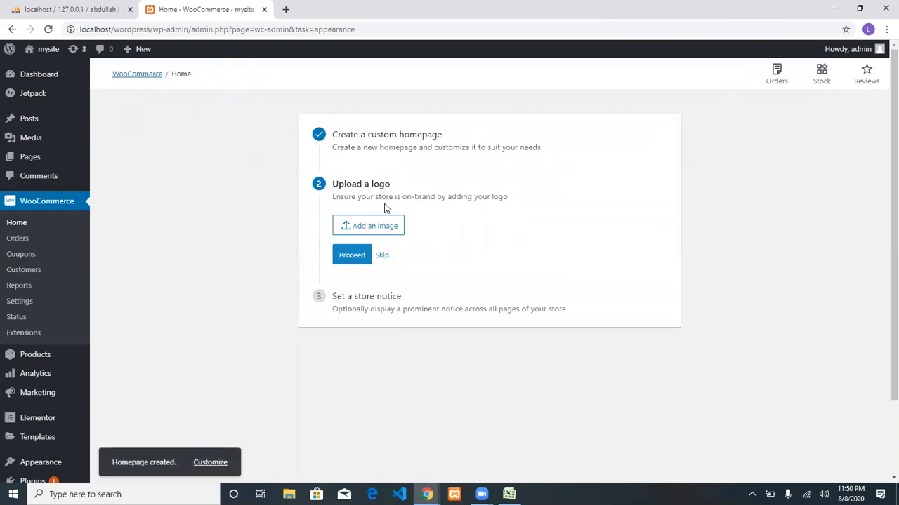
pyautogui.click(384, 256)
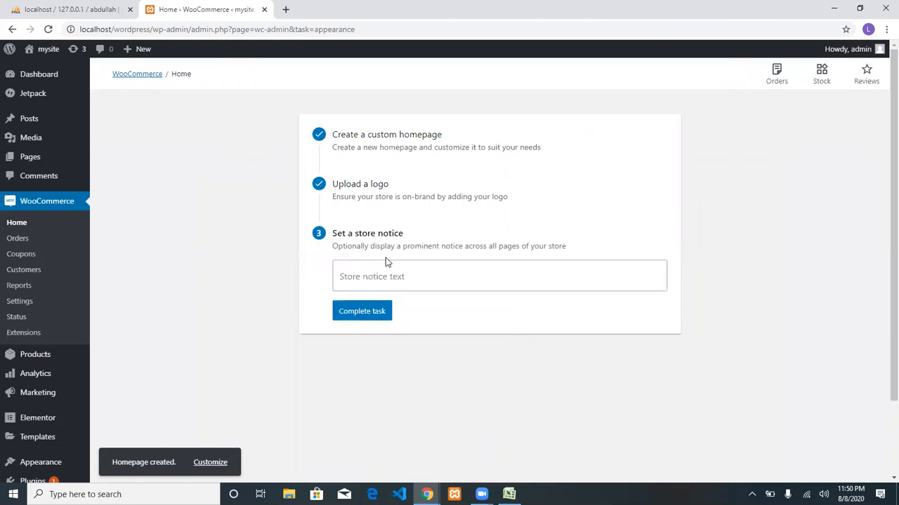
pyautogui.click(373, 276)
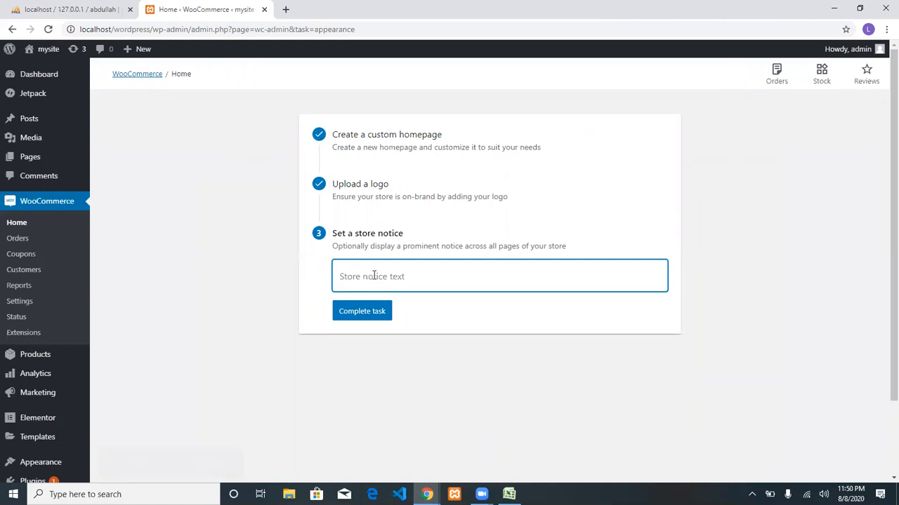
pyautogui.click(368, 312)
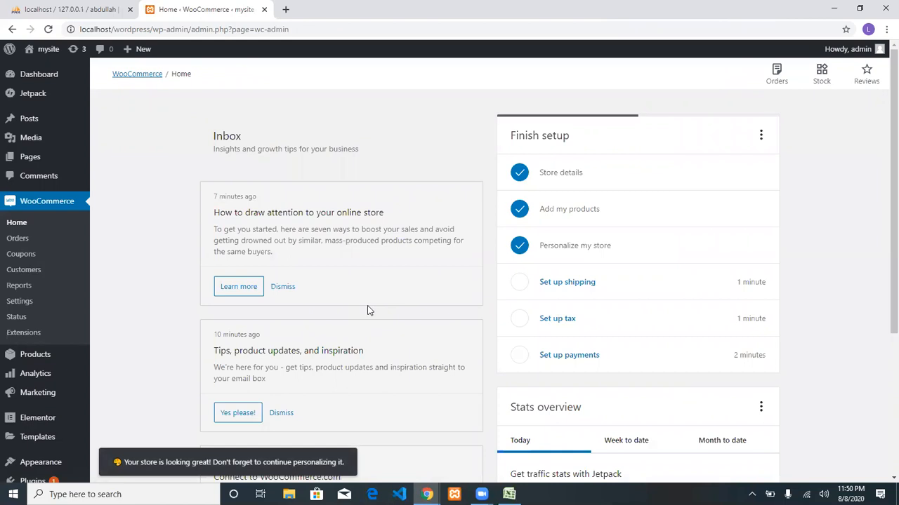
# Set shipping to 100 for Pakistan and 500 for the rest of the world, then complete the task.
pyautogui.click(568, 281)
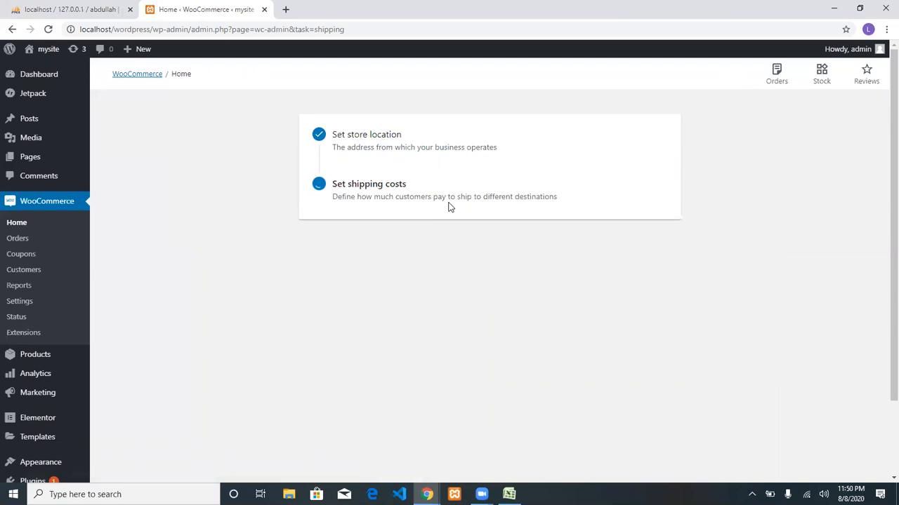
pyautogui.click(409, 263)
pyautogui.write('100')
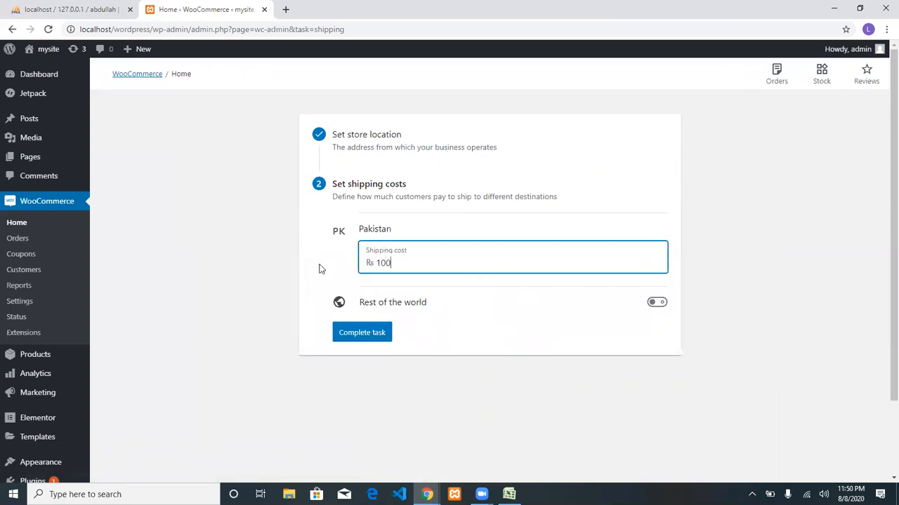
pyautogui.moveTo(358, 230); pyautogui.dragTo(391, 232)
pyautogui.click(413, 270)
pyautogui.click(658, 302)
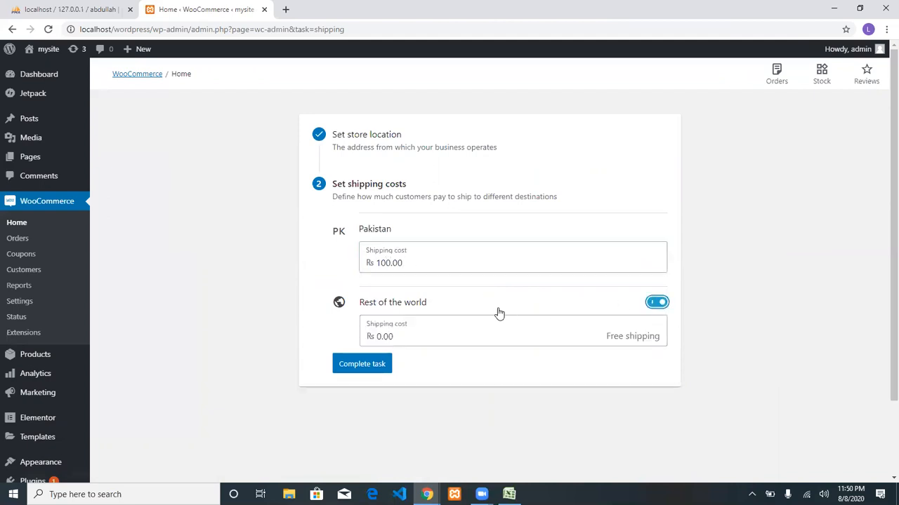
pyautogui.click(461, 333)
pyautogui.write('500')
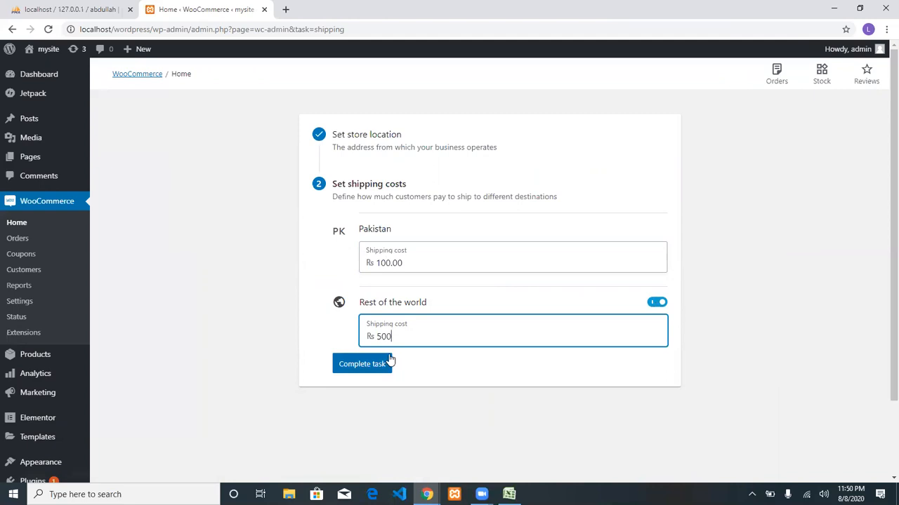
pyautogui.click(385, 363)
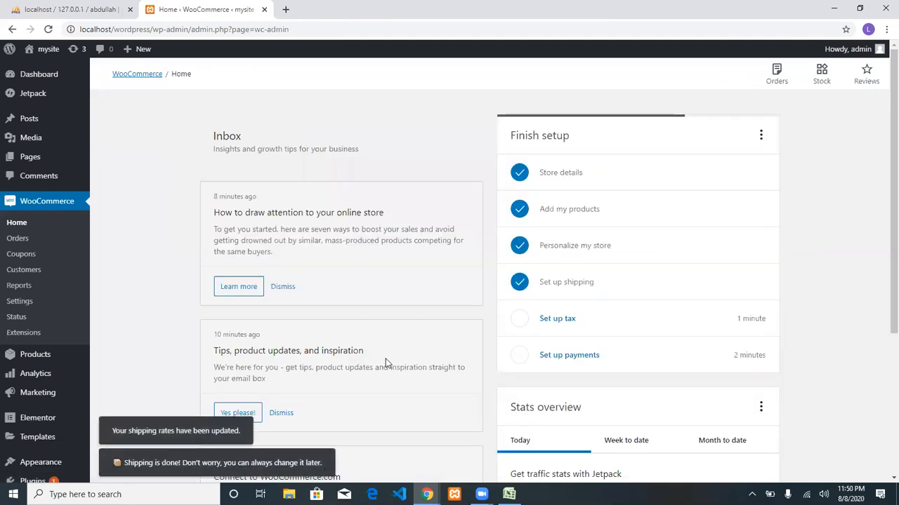
# Scroll down the Finish setup checklist and start the Set up payments task.
pyautogui.scroll(-1, 562, 281)
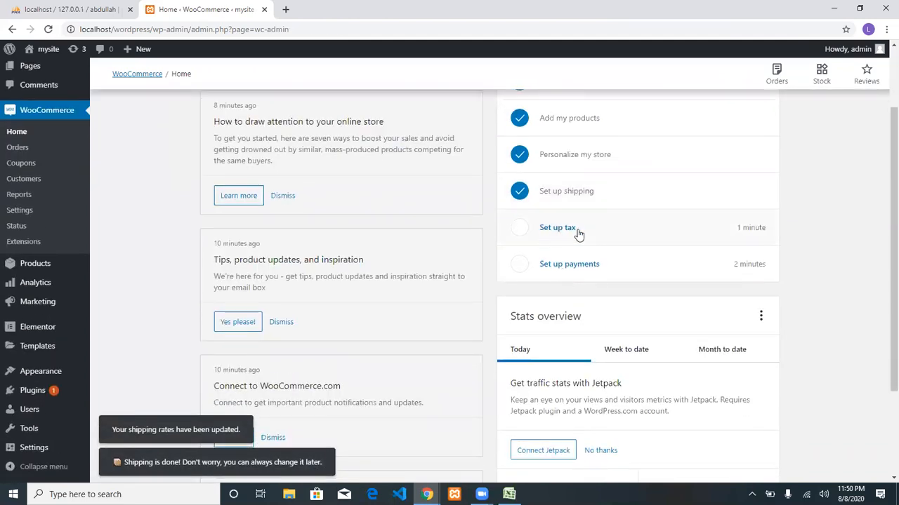
pyautogui.click(556, 273)
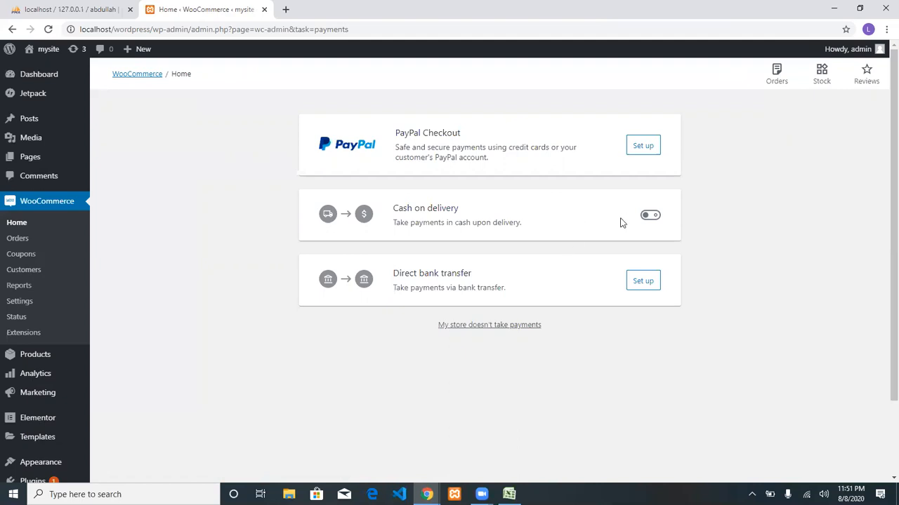
# Enable Cash on delivery, confirm with Done, and review the updated setup checklist.
pyautogui.click(647, 219)
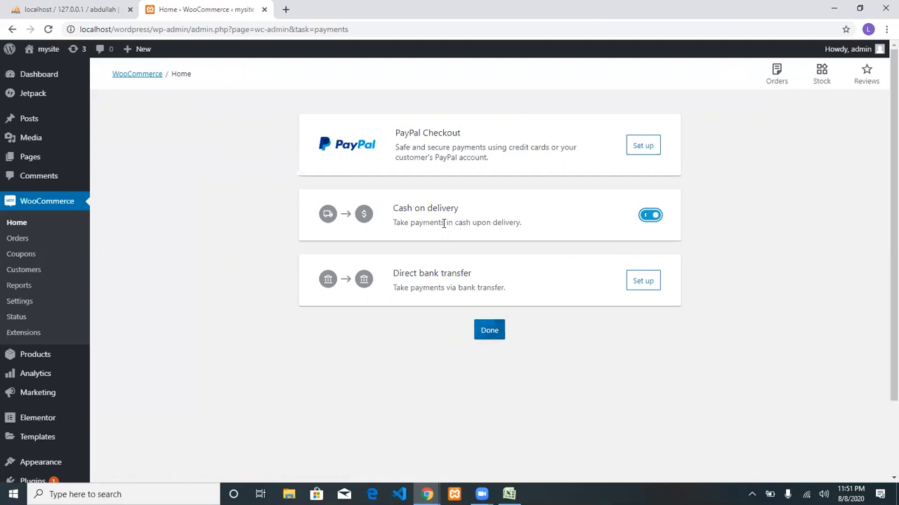
pyautogui.click(493, 330)
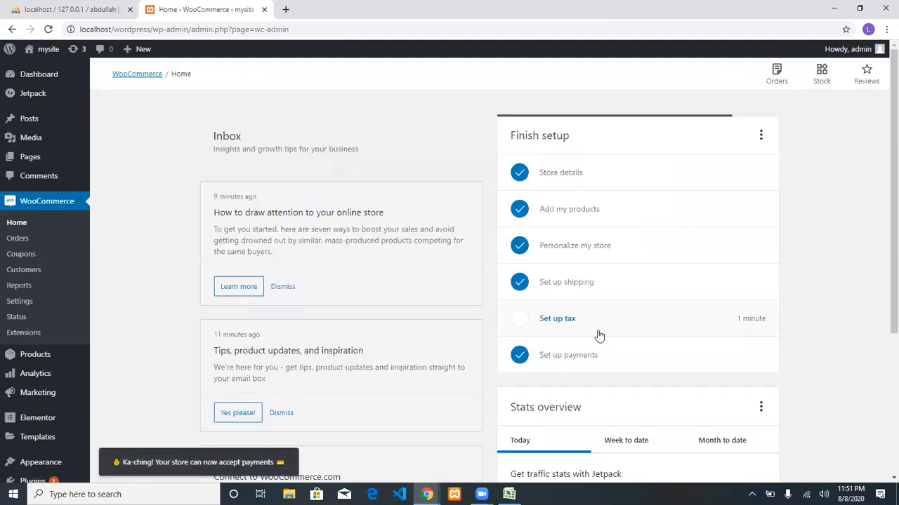
pyautogui.scroll(-2, 598, 336)
pyautogui.scroll(2, 597, 333)
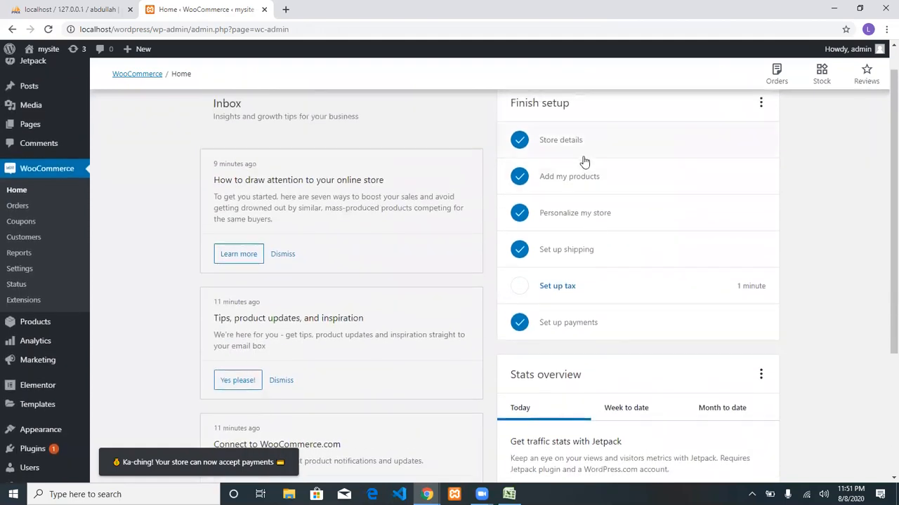
pyautogui.scroll(-2, 565, 305)
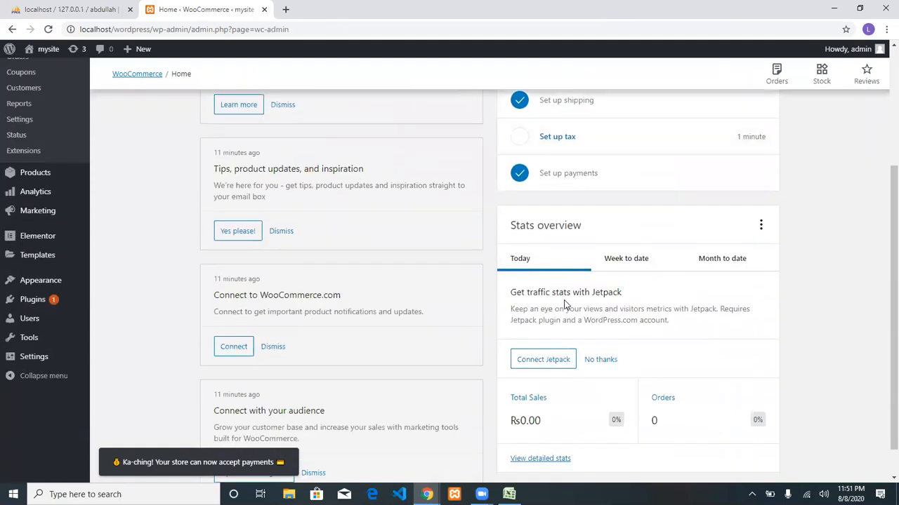
# Go to Appearance > Themes > Add New to browse installable themes.
pyautogui.moveTo(44, 287)
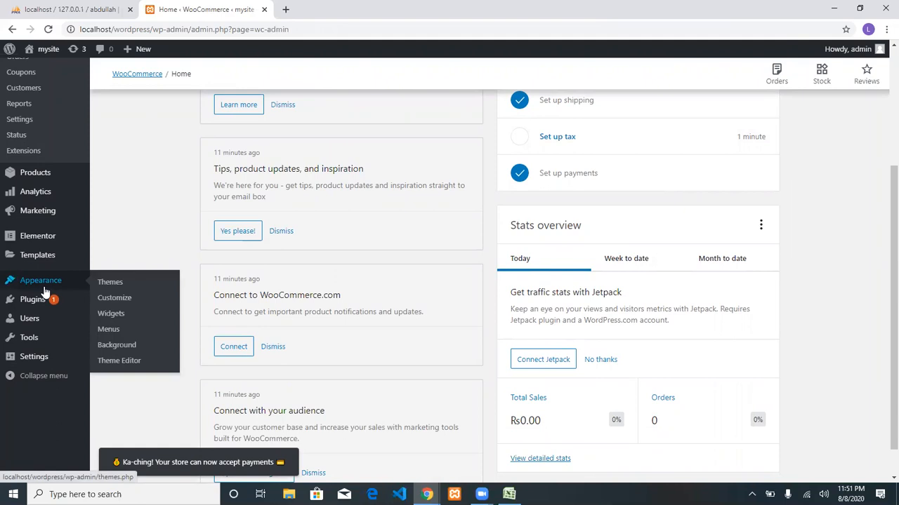
pyautogui.click(109, 285)
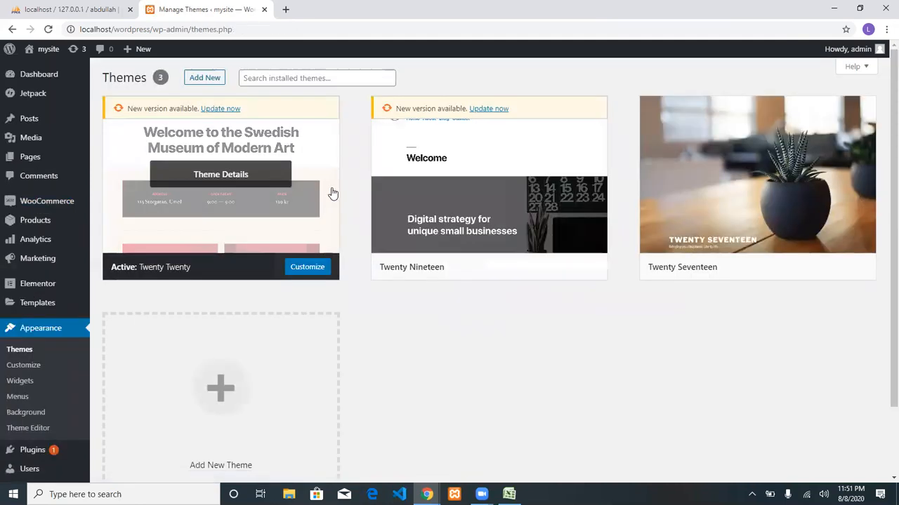
pyautogui.click(211, 82)
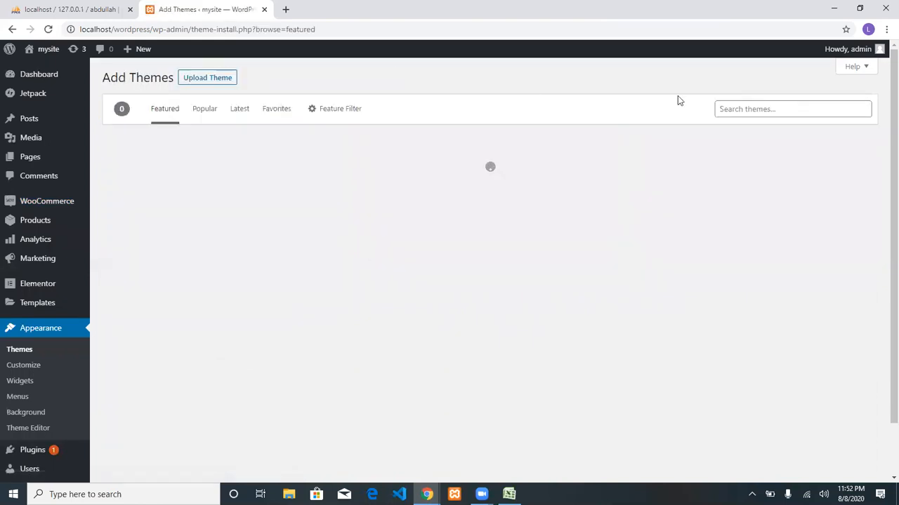
# Search themes for 'eco', correcting the misspelled 'eccomm', to find Ecommerce Storefront.
pyautogui.click(775, 106)
pyautogui.write('ecc')
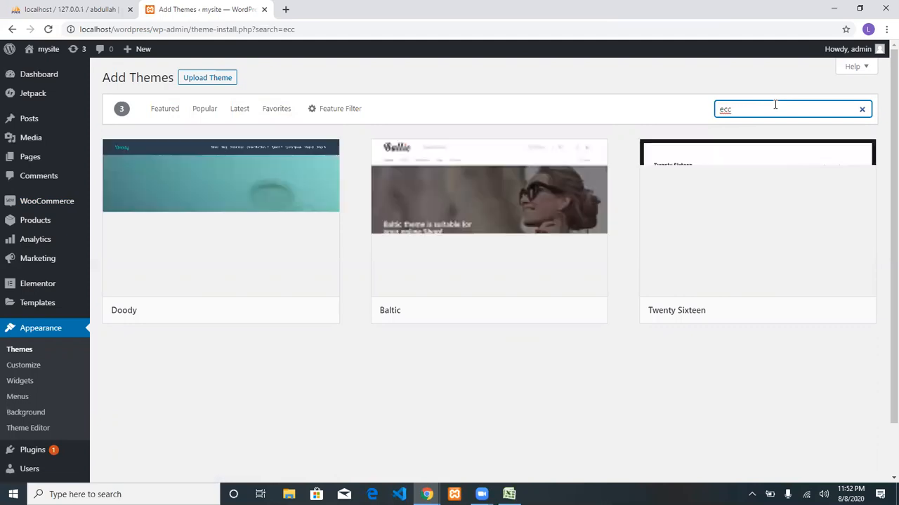
pyautogui.write('omm')
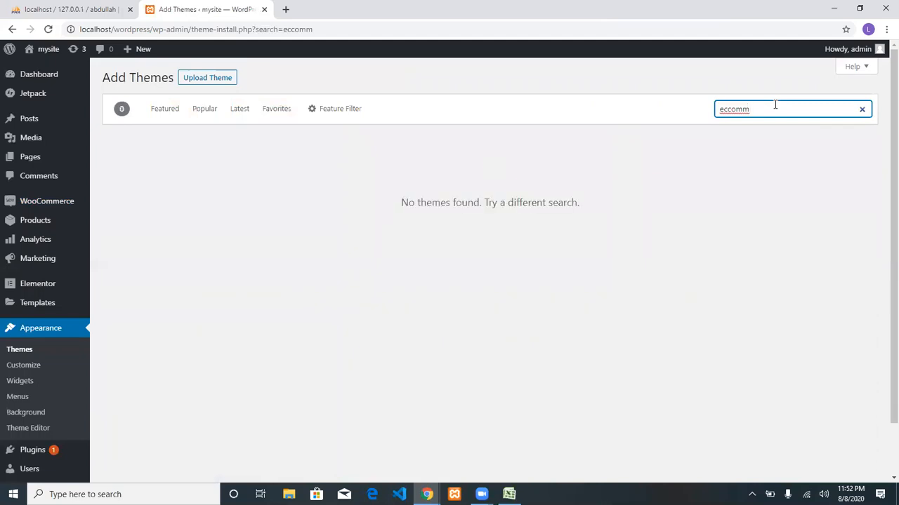
pyautogui.press('BackSpace')
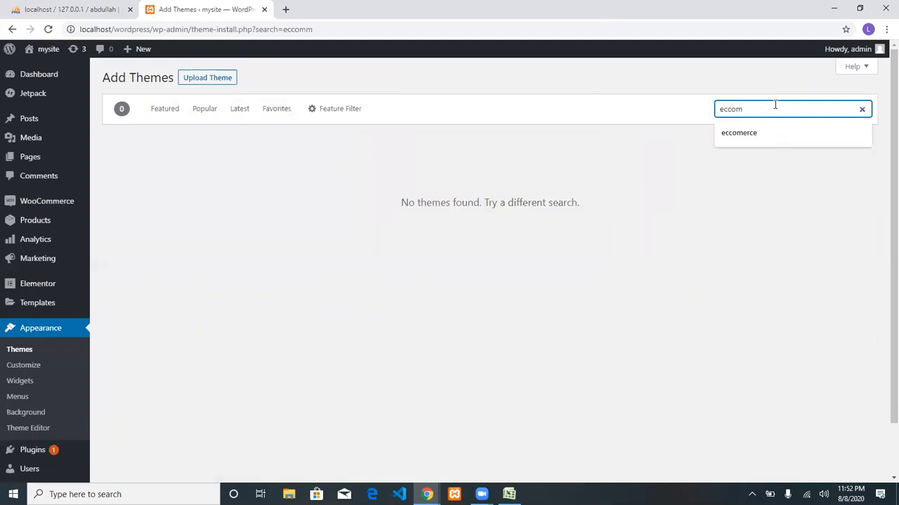
pyautogui.press('BackSpace')
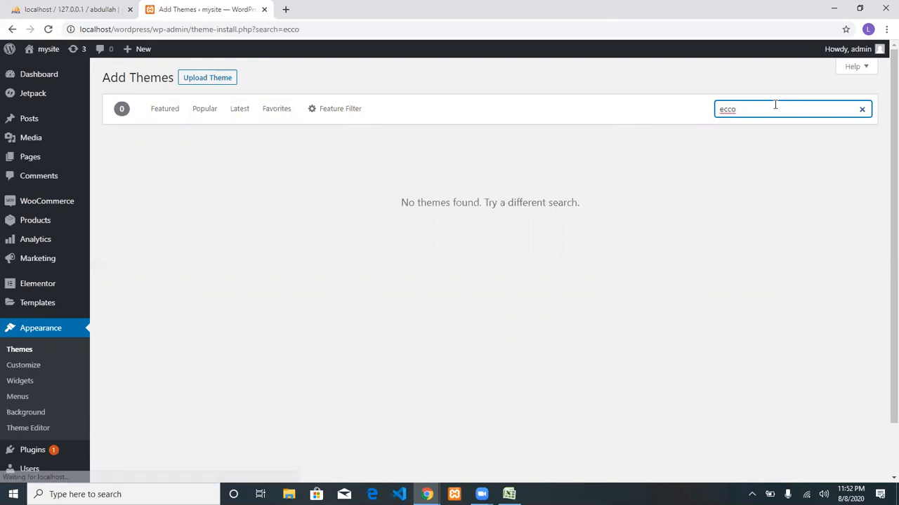
pyautogui.press('BackSpace')
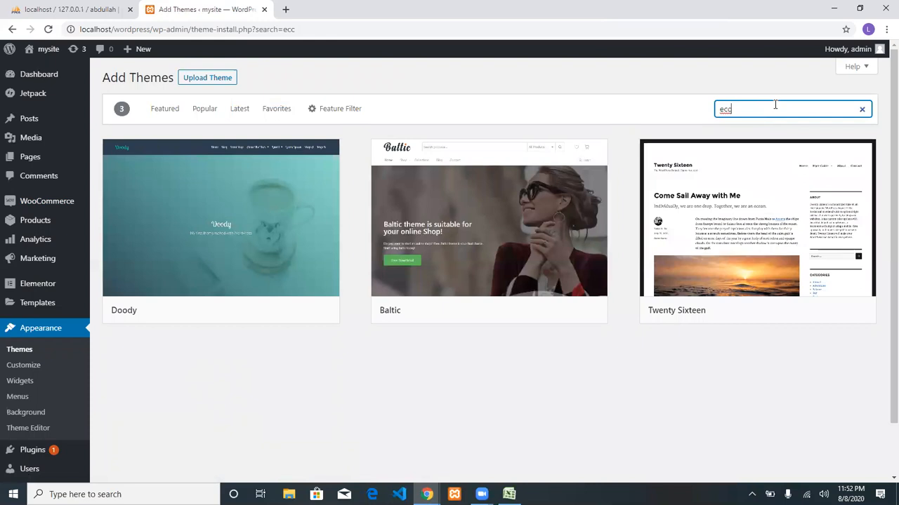
pyautogui.press('BackSpace')
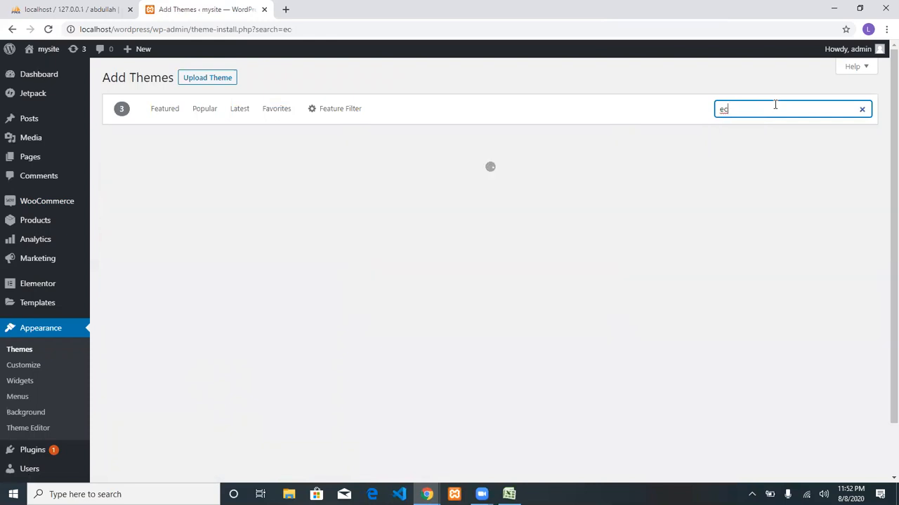
pyautogui.write('o')
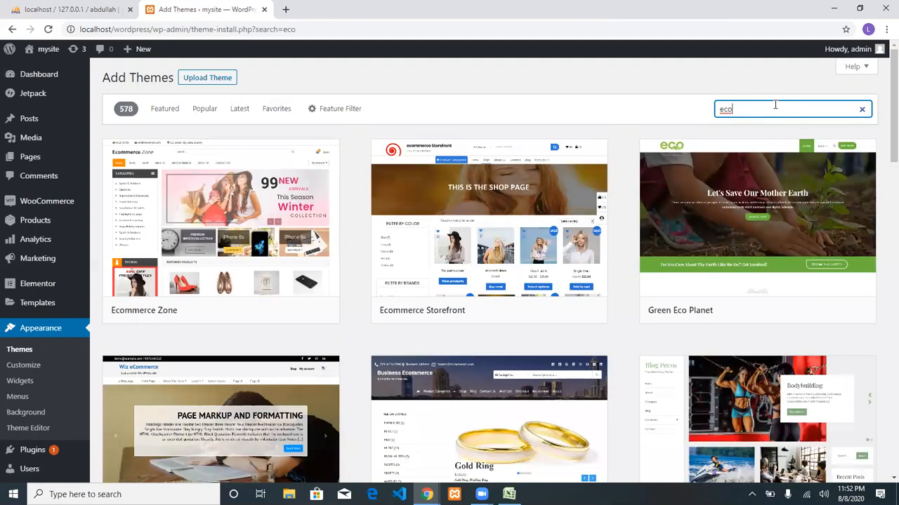
pyautogui.moveTo(572, 278)
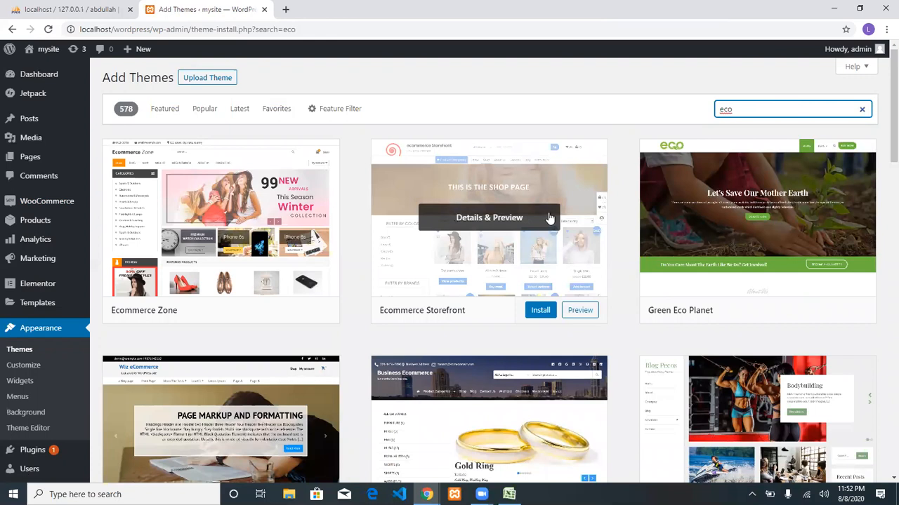
# Install the Ecommerce Storefront theme and activate it as the site theme.
pyautogui.click(540, 311)
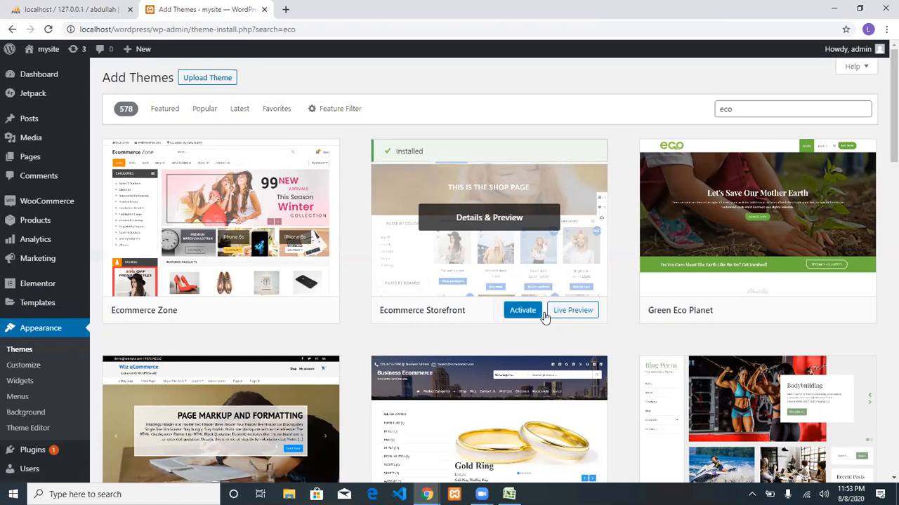
pyautogui.click(534, 314)
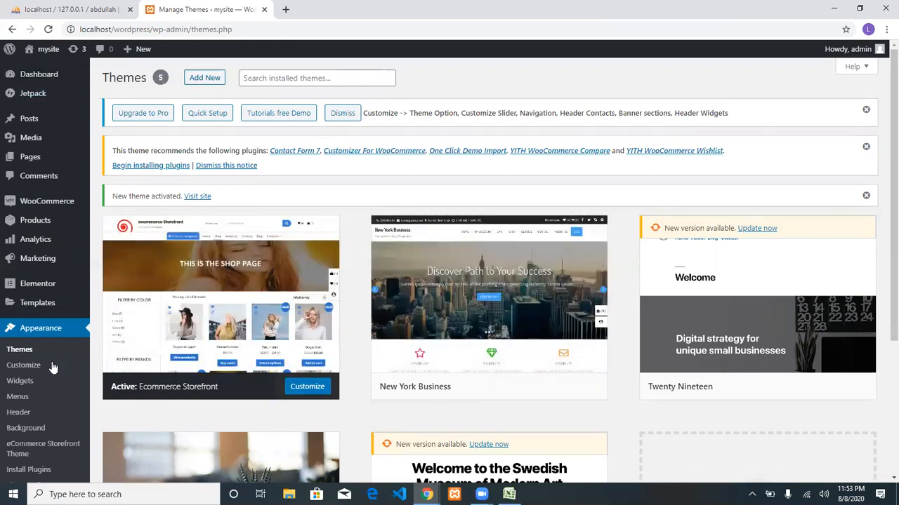
# Visit the live site and scroll to the New In products: Book, Marker, Sharpner, Eraser, Pencil.
pyautogui.moveTo(46, 49)
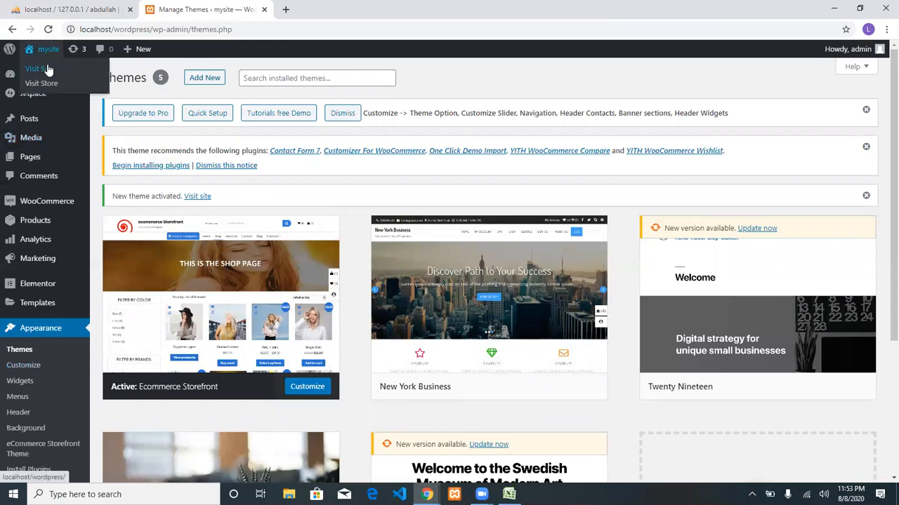
pyautogui.click(48, 70)
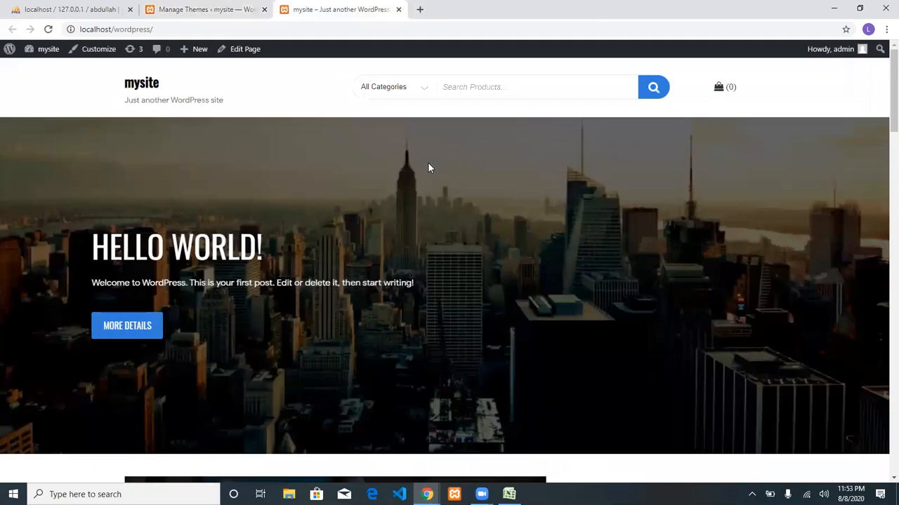
pyautogui.scroll(-10, 430, 167)
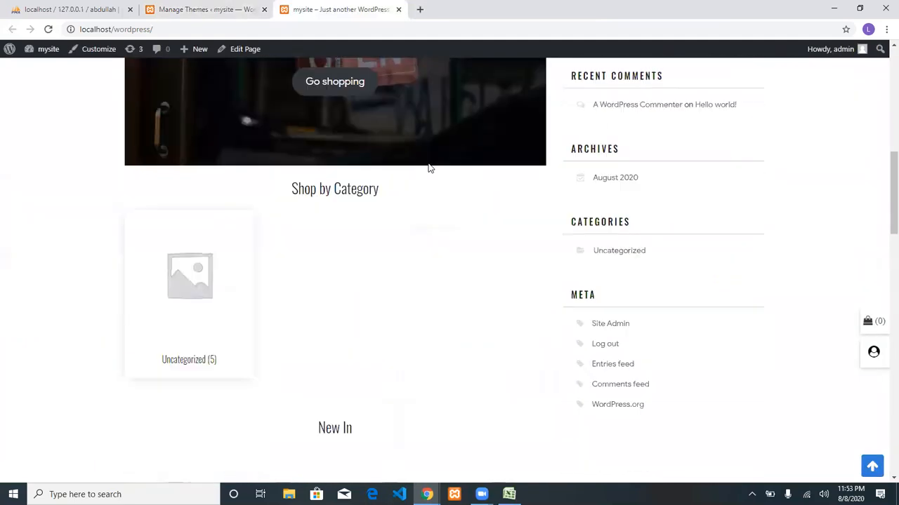
pyautogui.scroll(3, 428, 167)
pyautogui.scroll(-7, 429, 163)
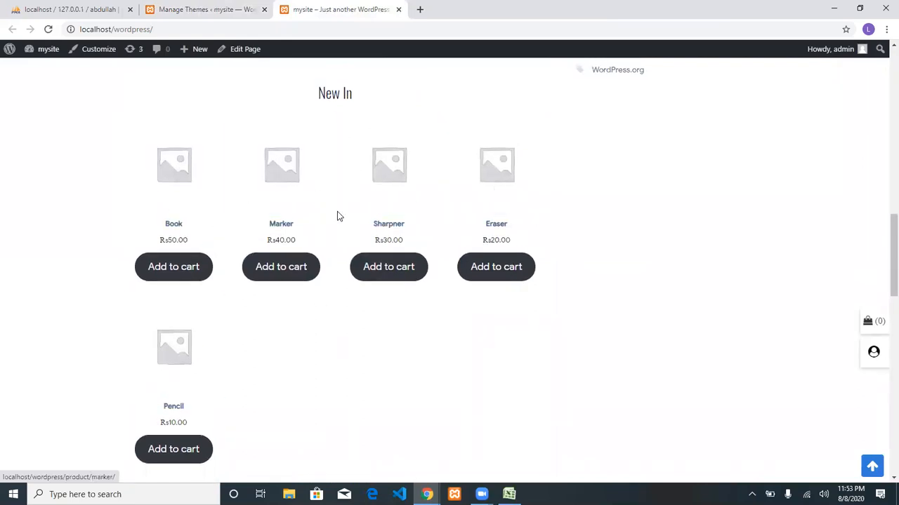
pyautogui.scroll(10, 308, 363)
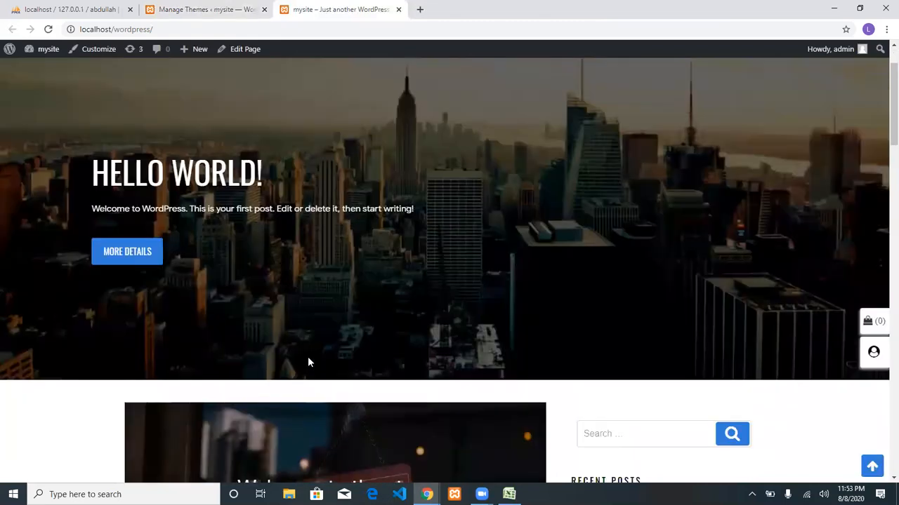
pyautogui.scroll(3, 308, 356)
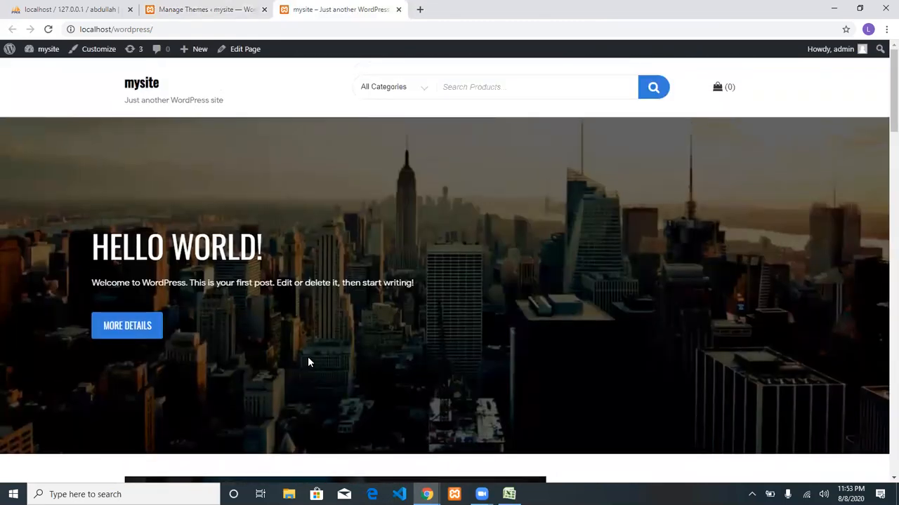
pyautogui.scroll(-12, 308, 362)
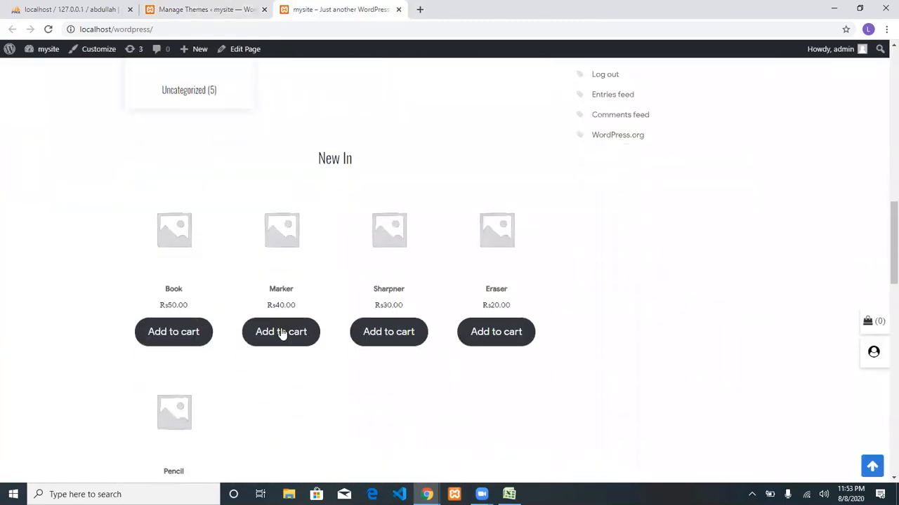
# Add one Marker to the cart and proceed to checkout to review the Rs140.00 total.
pyautogui.click(282, 333)
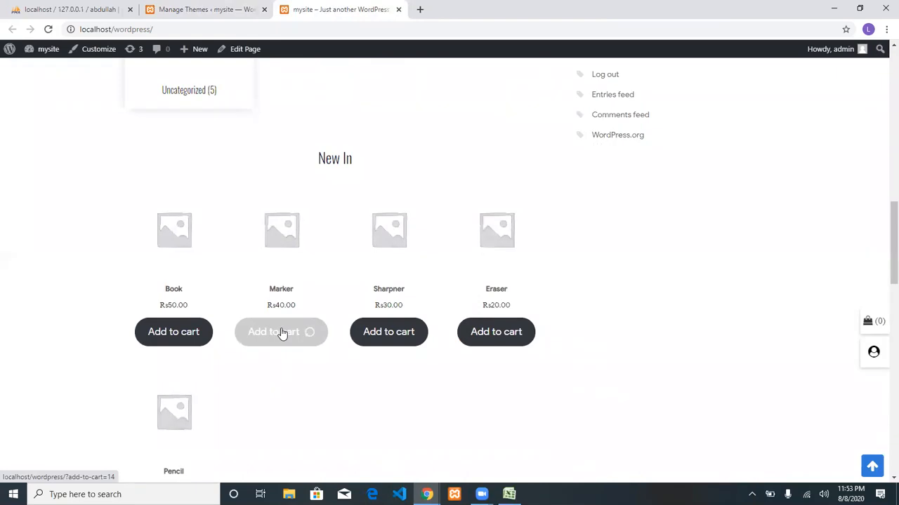
pyautogui.click(282, 352)
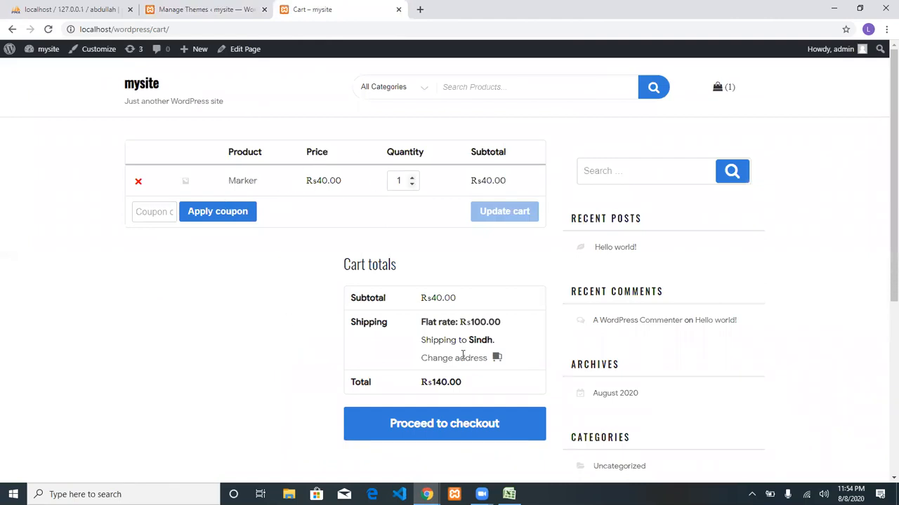
pyautogui.click(466, 417)
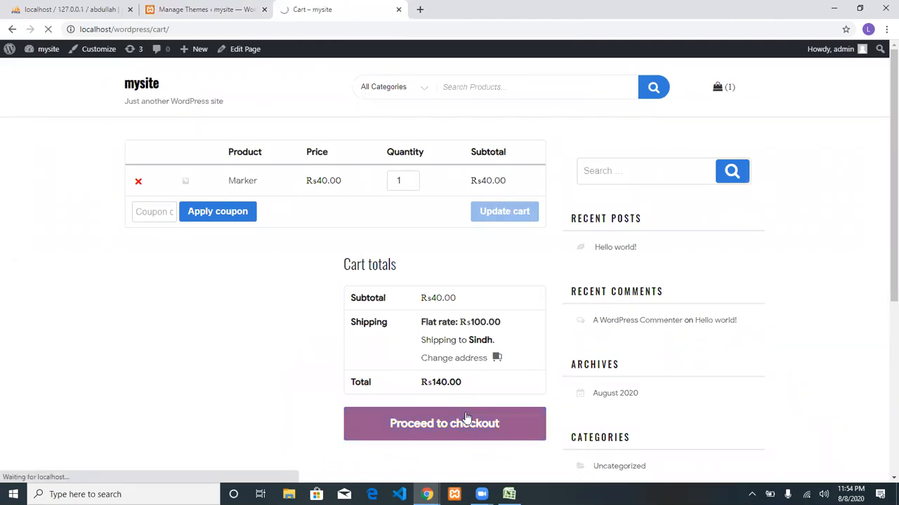
pyautogui.scroll(-2, 445, 306)
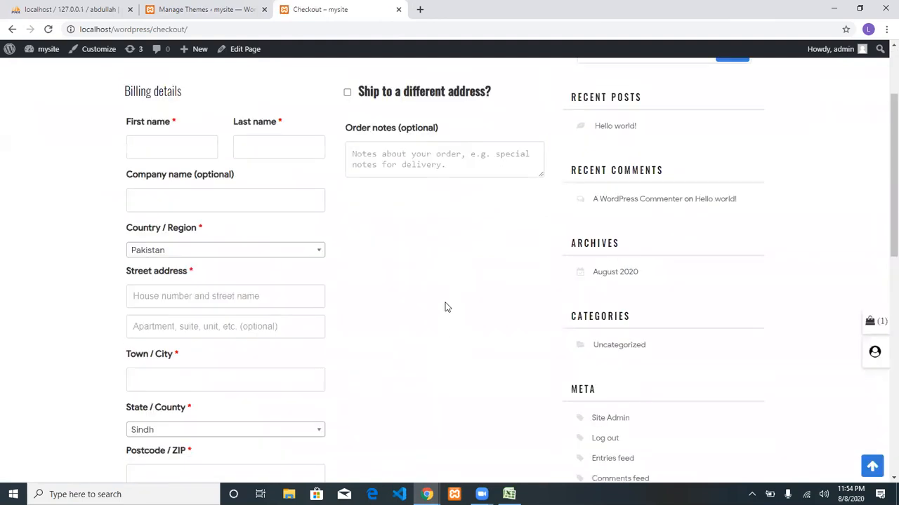
pyautogui.scroll(-6, 313, 363)
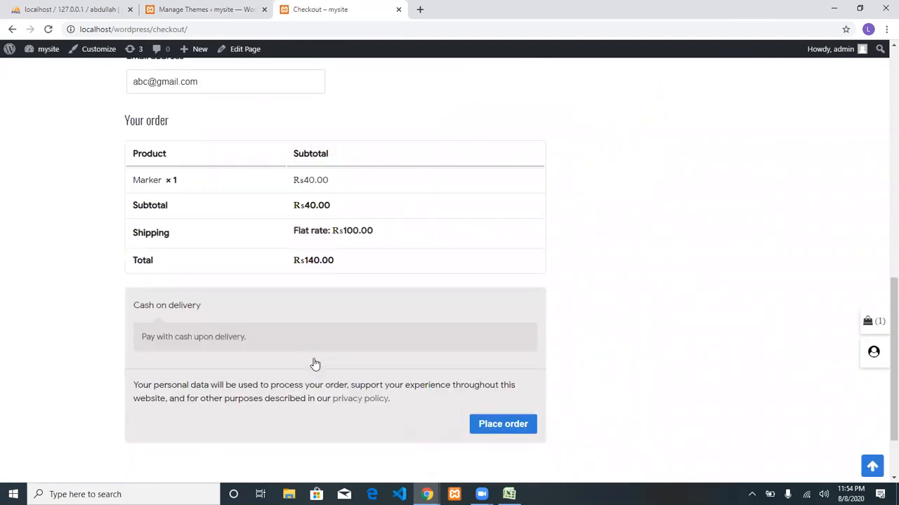
pyautogui.scroll(-2, 314, 363)
pyautogui.scroll(12, 517, 351)
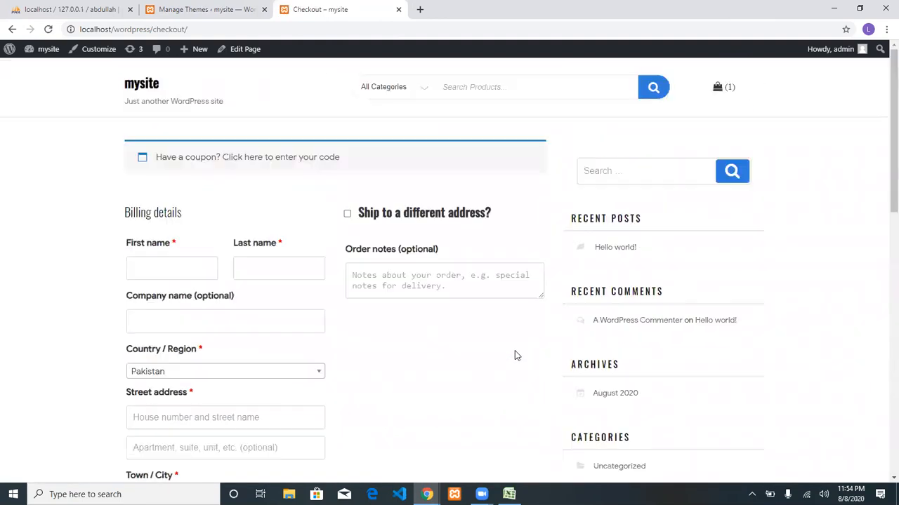
# Return to the mysite homepage via the site title and scroll down it.
pyautogui.click(147, 92)
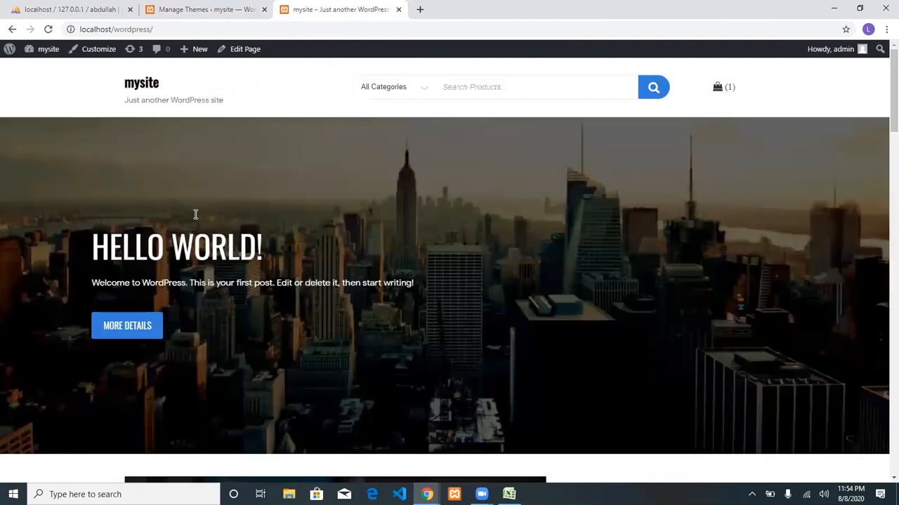
pyautogui.scroll(-2, 196, 214)
pyautogui.scroll(-2, 196, 215)
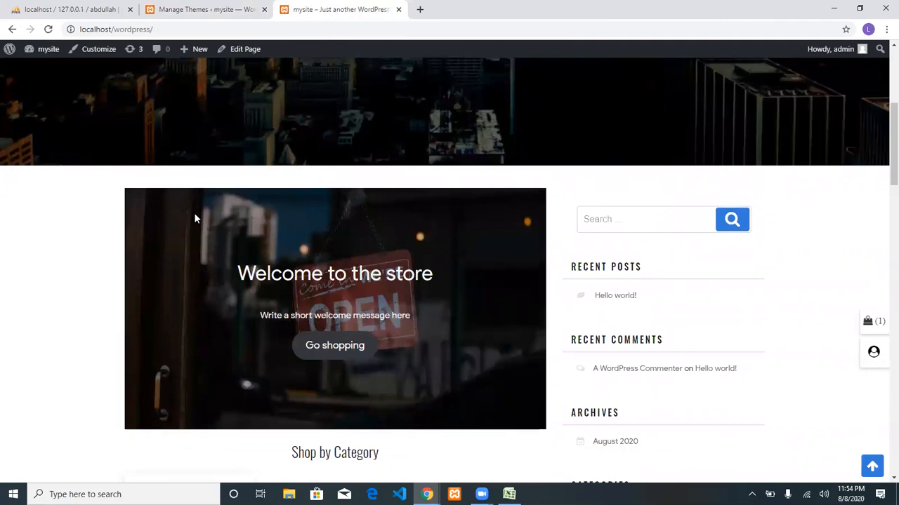